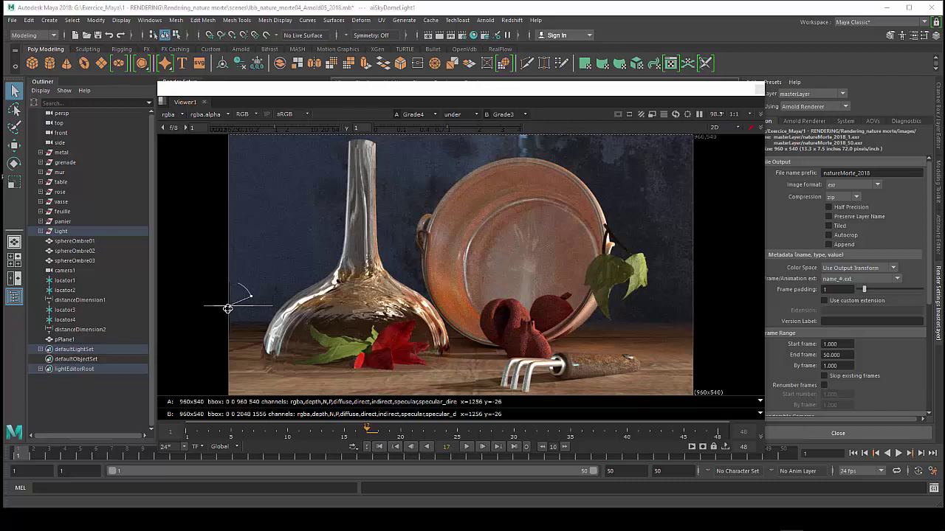
Step: Slide the A/B wipe to show more of the darker B grade, and shift the Viewer aside
mouse_move(227, 308)
mouse_down()
mouse_move(654, 330)
mouse_move(211, 320)
mouse_move(664, 317)
mouse_move(414, 324)
mouse_move(458, 325)
mouse_up()
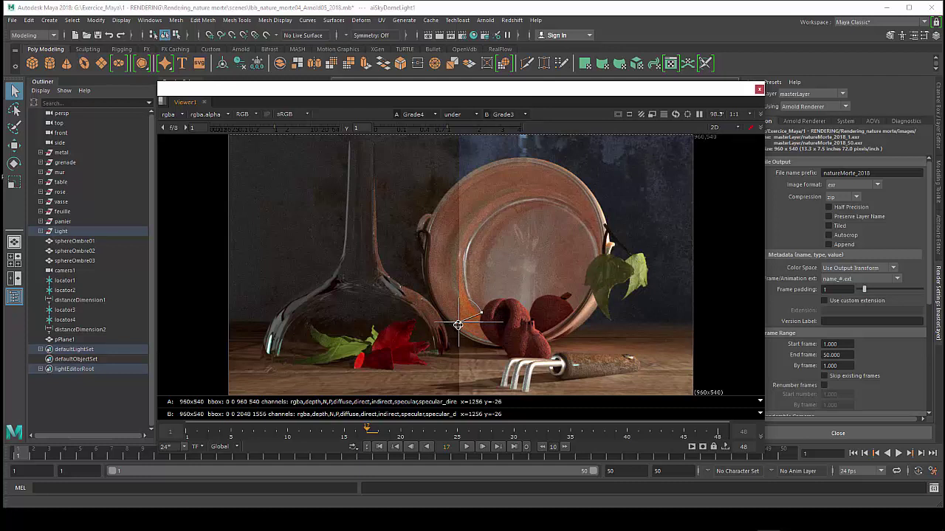
mouse_move(349, 92)
mouse_down()
mouse_move(502, 94)
mouse_move(347, 91)
mouse_up()
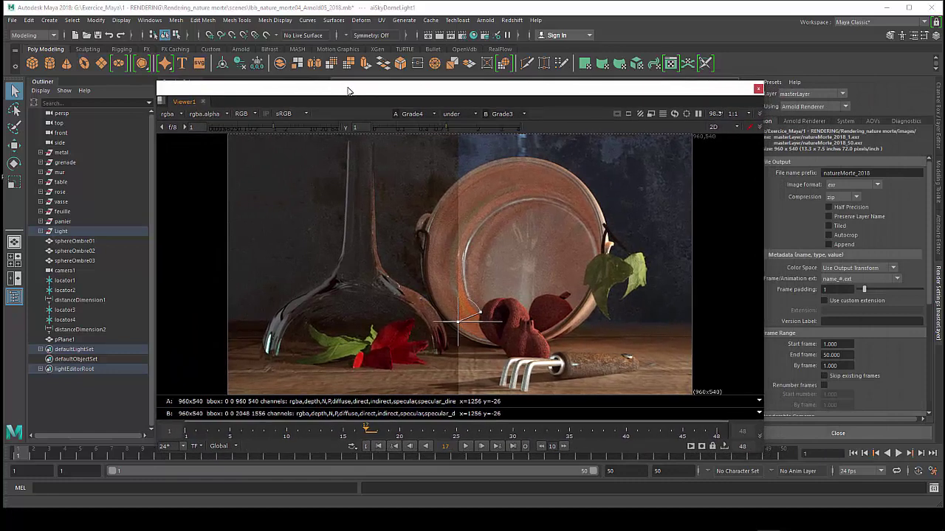
drag(458, 321, 447, 319)
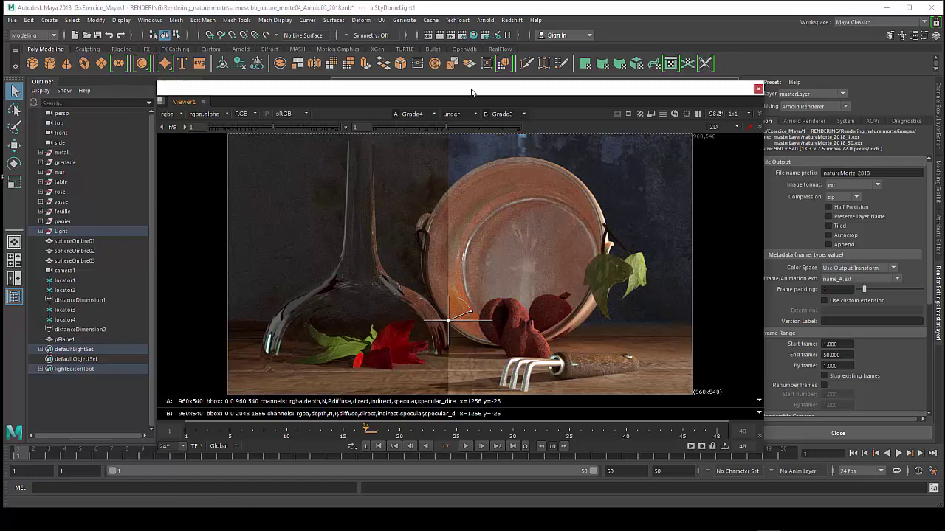
drag(472, 92, 374, 93)
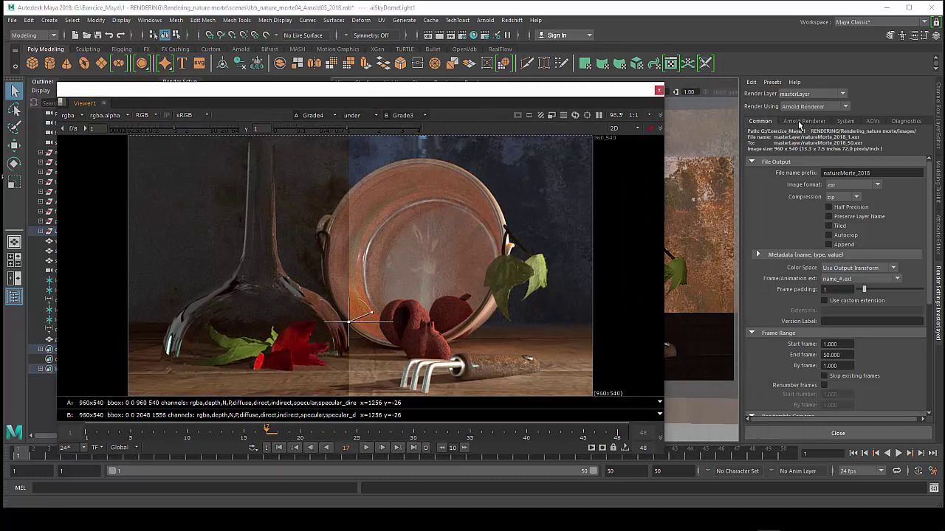
Step: Show the AOVs tab with the <builtin> AOV group listed, and widen the Render Settings panel
click(872, 123)
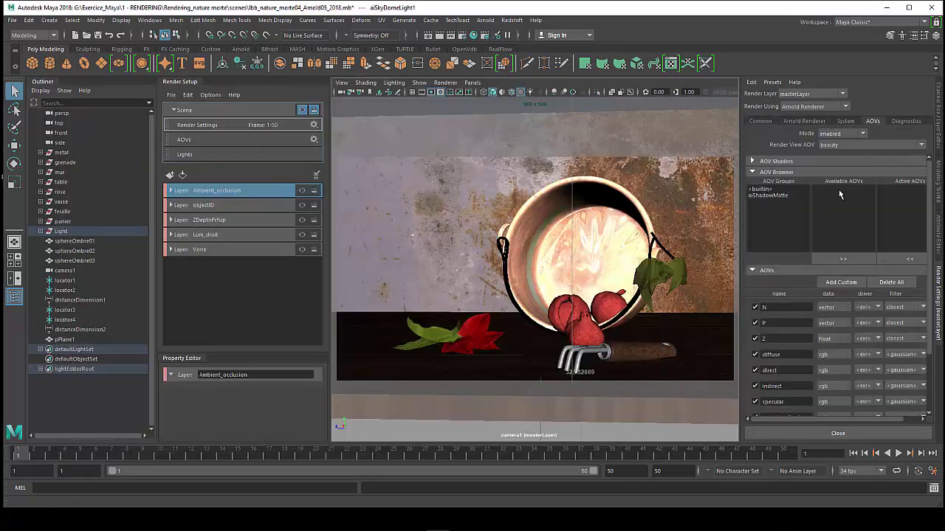
click(775, 191)
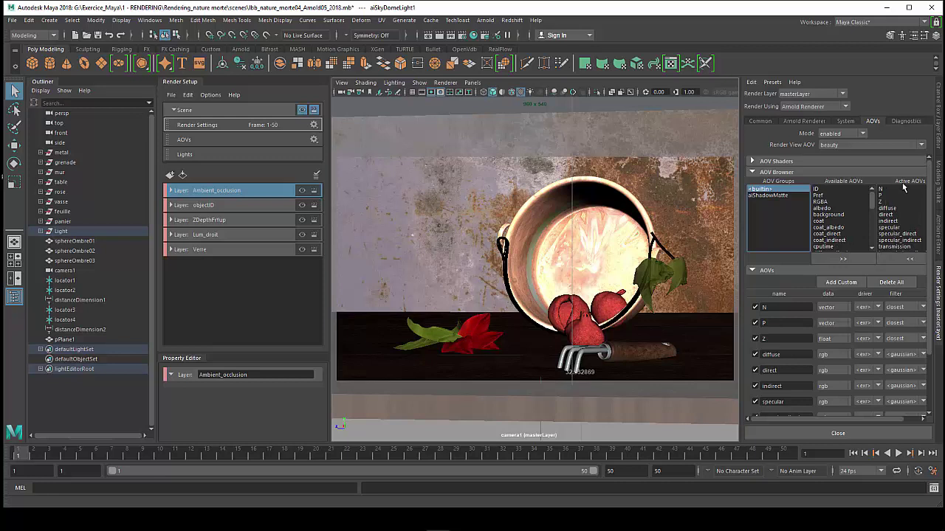
drag(738, 208, 713, 209)
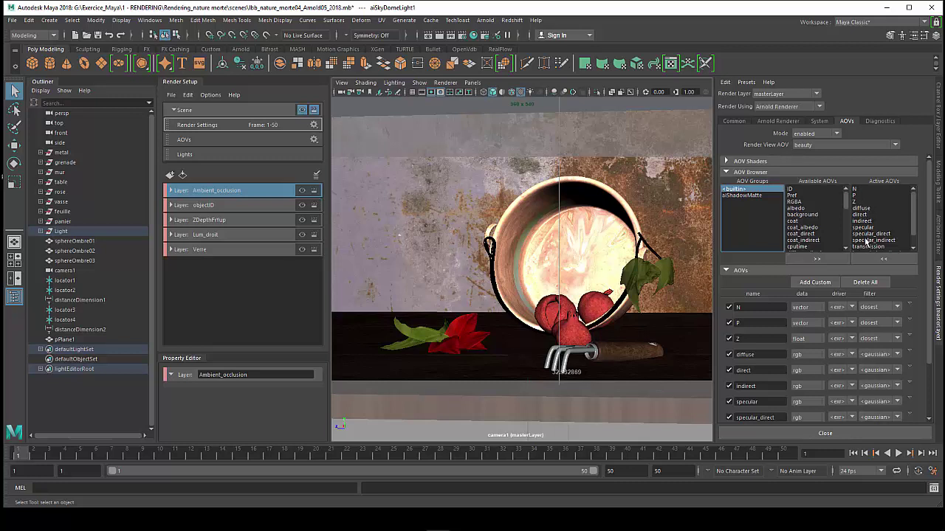
mouse_move(915, 230)
mouse_down()
mouse_move(915, 240)
mouse_move(916, 222)
mouse_up()
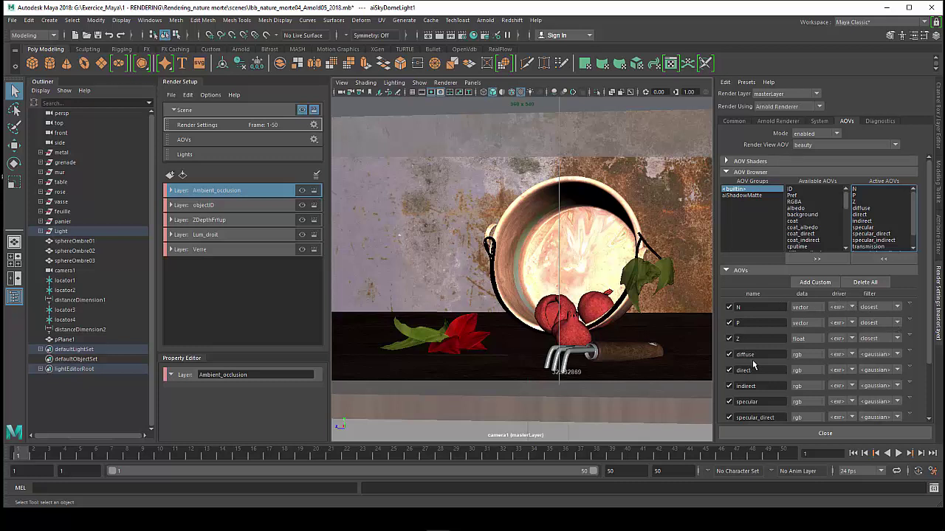
Step: Select the N AOV's output driver and view its attributes: exr, zip, Merge AOVs on
click(911, 306)
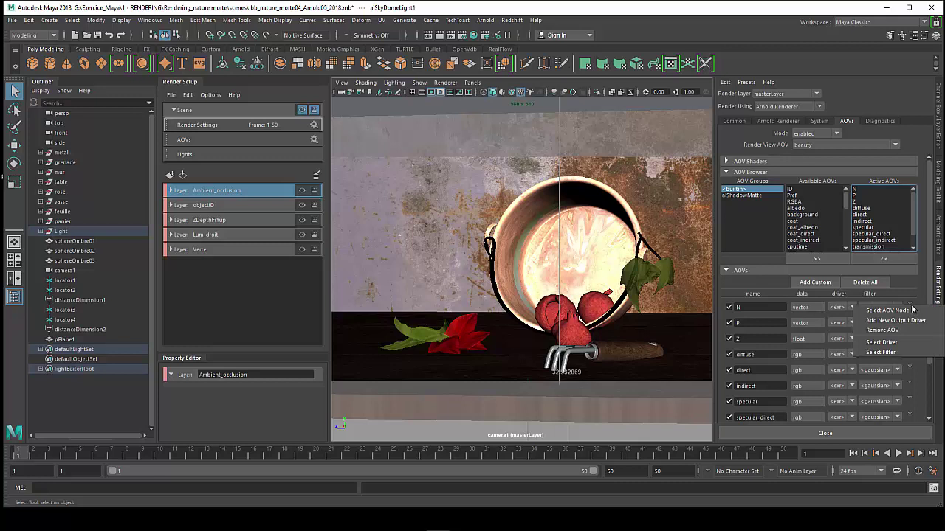
click(883, 343)
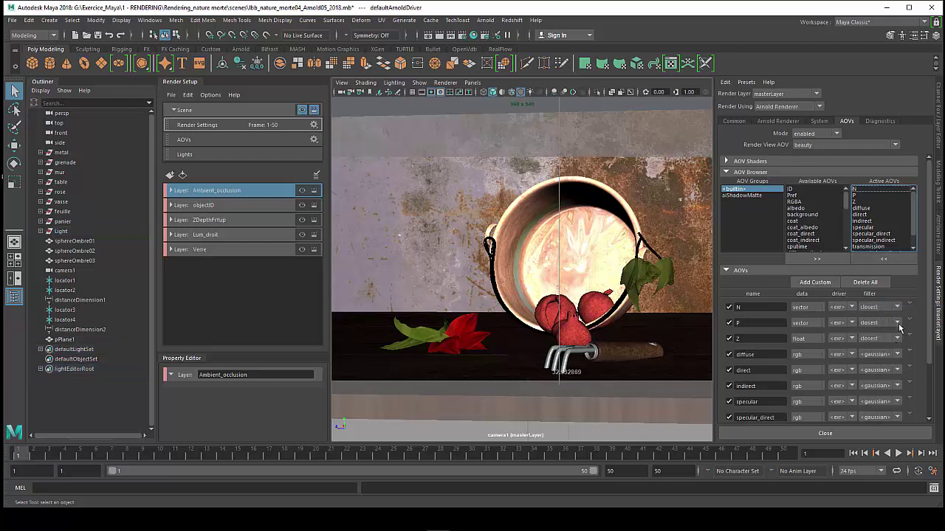
click(936, 223)
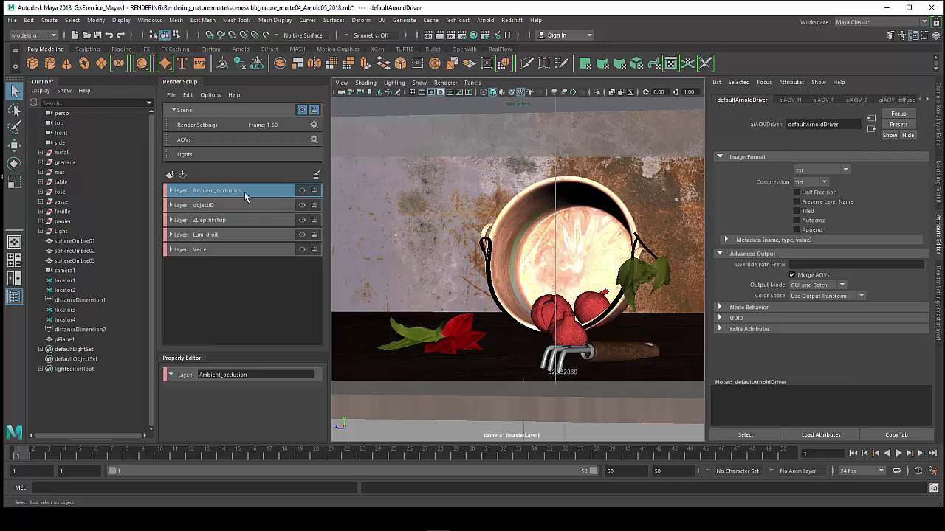
Step: Make Ambient_occlusion the visible layer and render it in Arnold RenderView
click(301, 191)
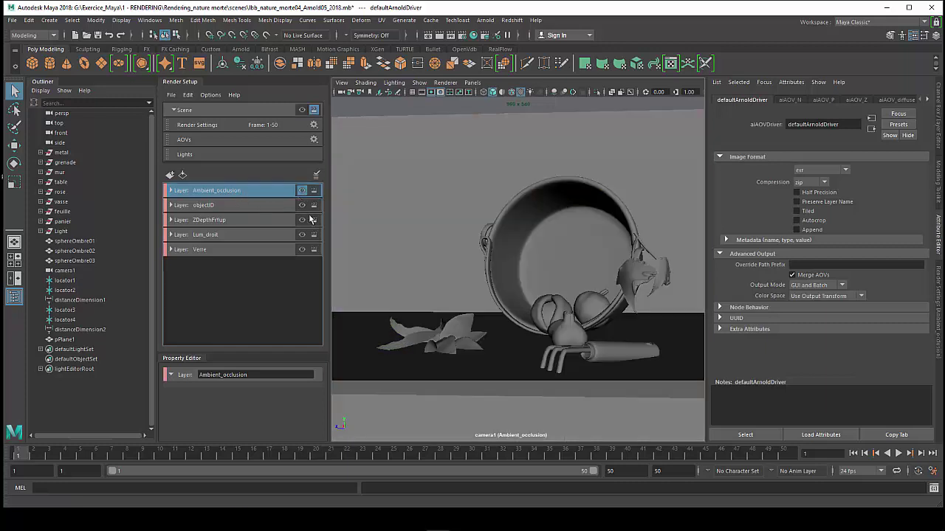
click(485, 19)
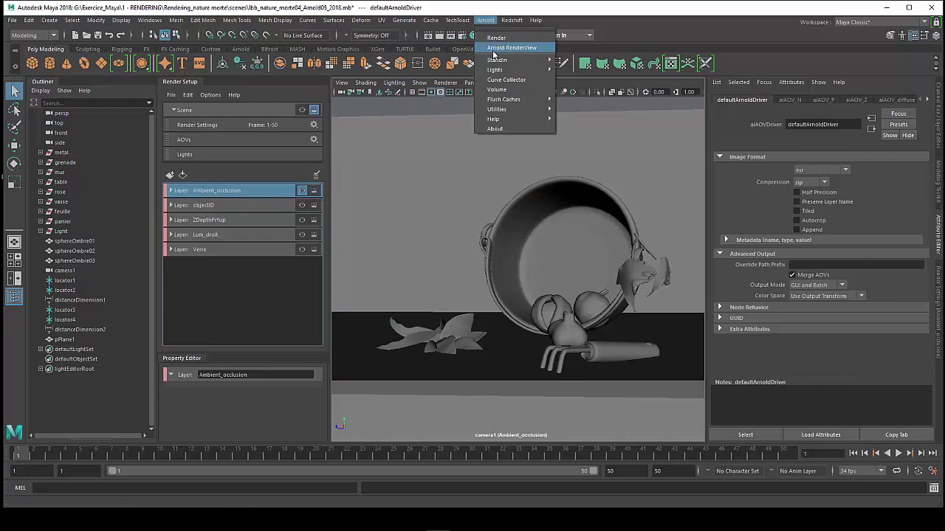
click(502, 46)
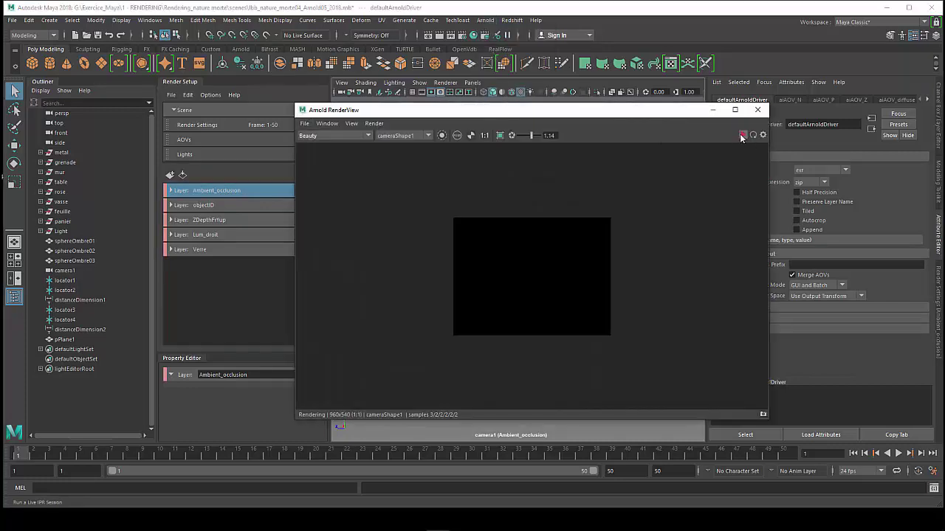
drag(562, 112, 514, 78)
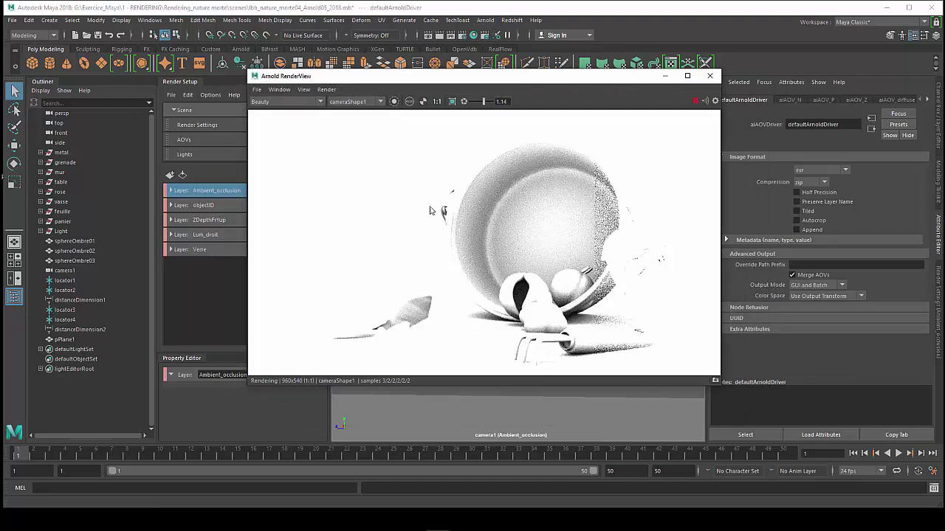
drag(386, 77, 487, 118)
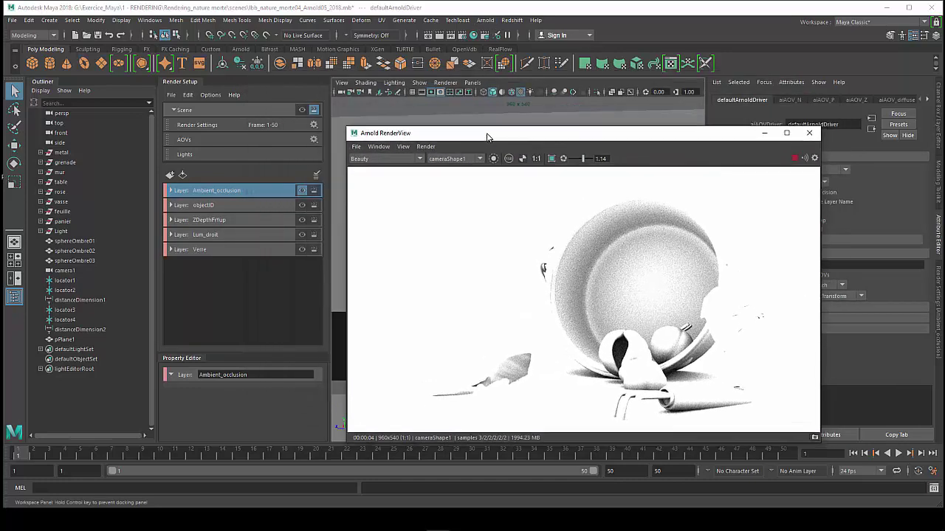
Step: Expand Ambient_occlusion > objets > objets_shadingEngines and select the ambient_occlusion shader override
click(170, 191)
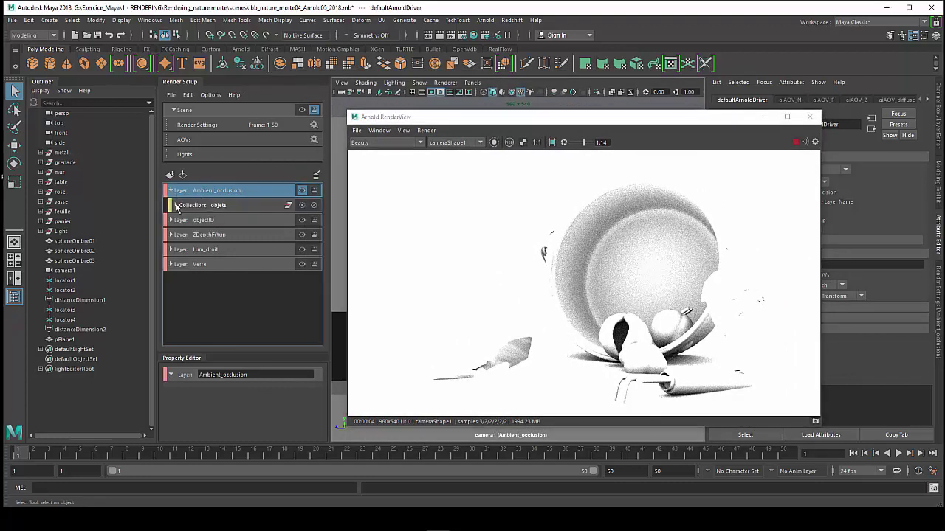
click(176, 206)
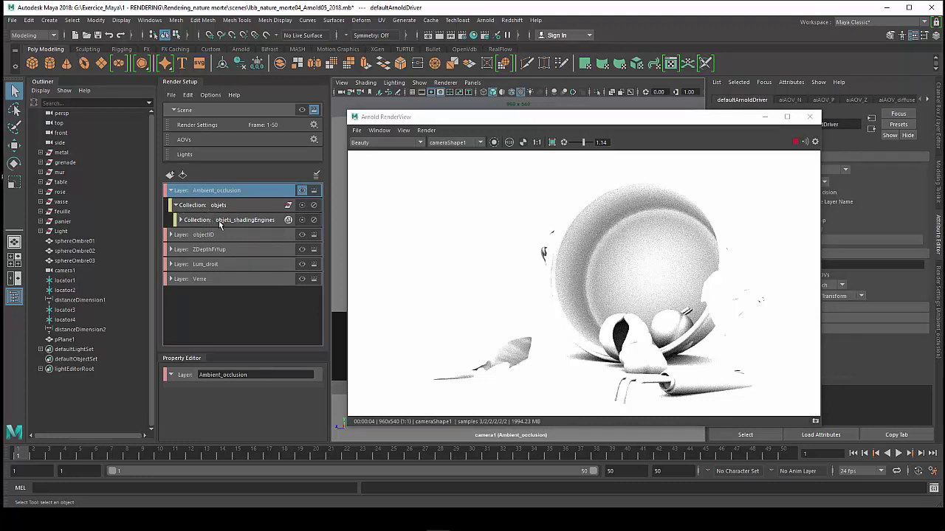
click(181, 220)
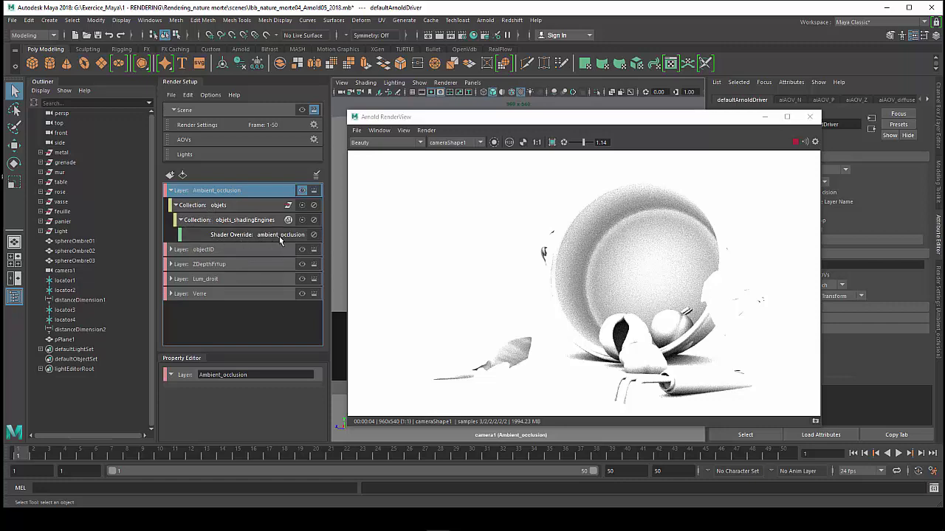
click(260, 238)
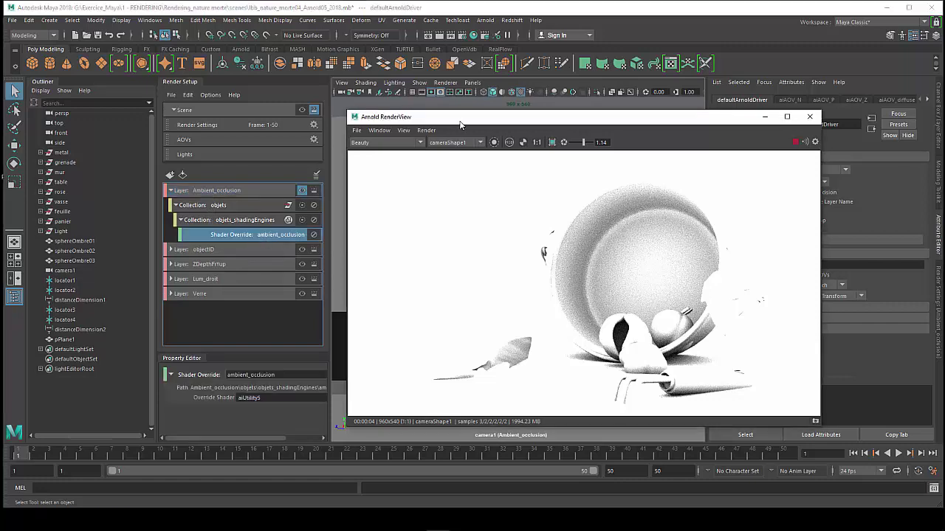
Step: Enlarge the Render Setup and Property Editor panels and move the render window aside
drag(460, 123, 471, 146)
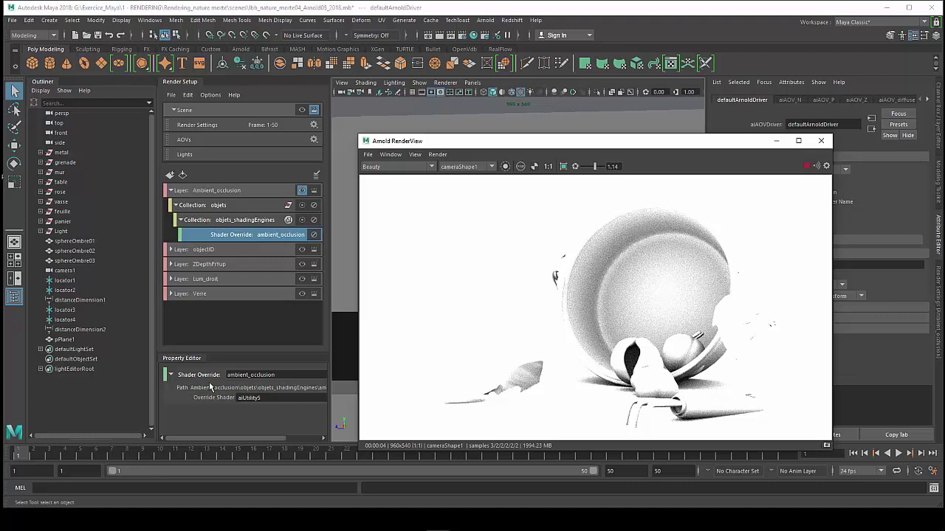
drag(205, 352, 207, 331)
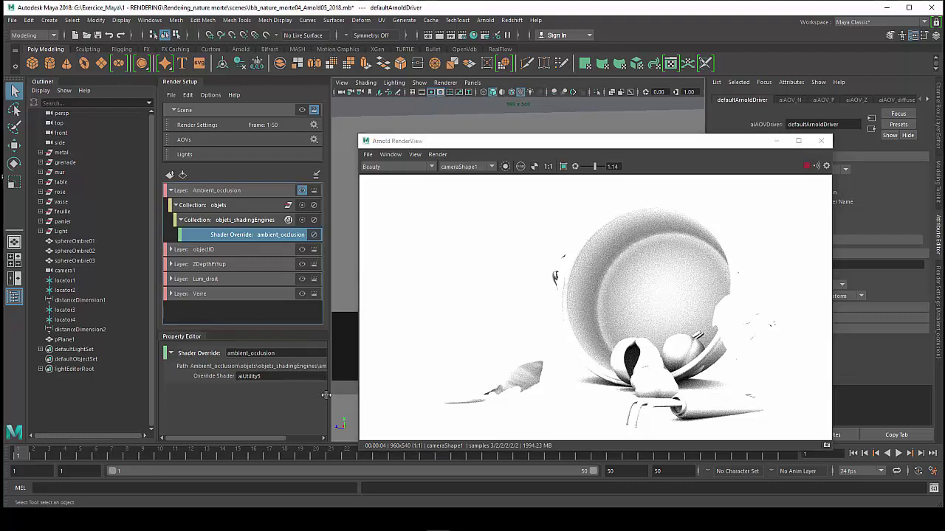
drag(333, 397, 383, 402)
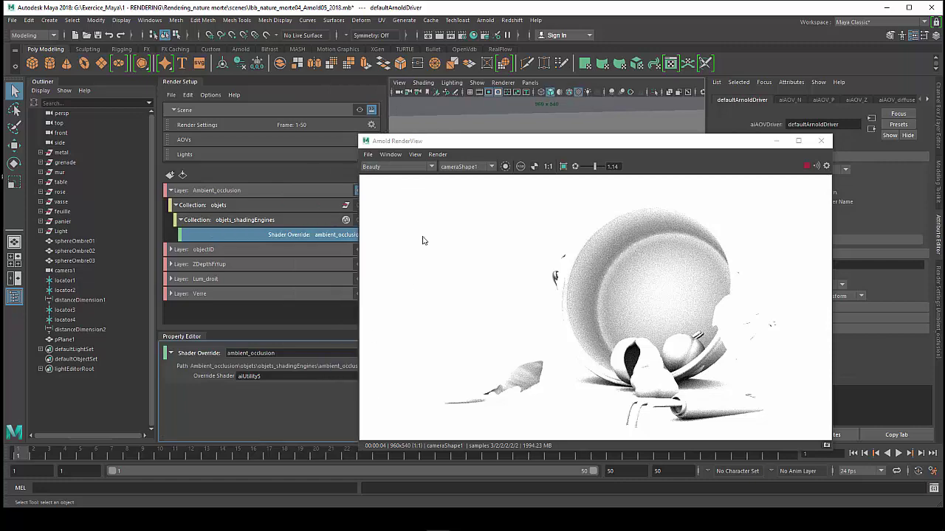
mouse_move(436, 145)
mouse_down()
mouse_move(562, 331)
mouse_move(483, 409)
mouse_up()
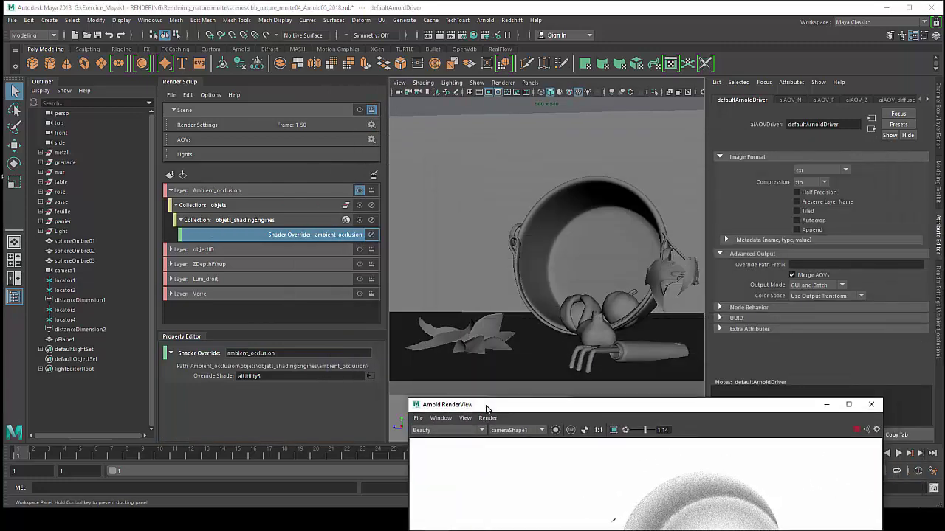
Step: View the aiUtility5 override shader's attributes, reposition RenderView, then select the objectID layer
click(368, 376)
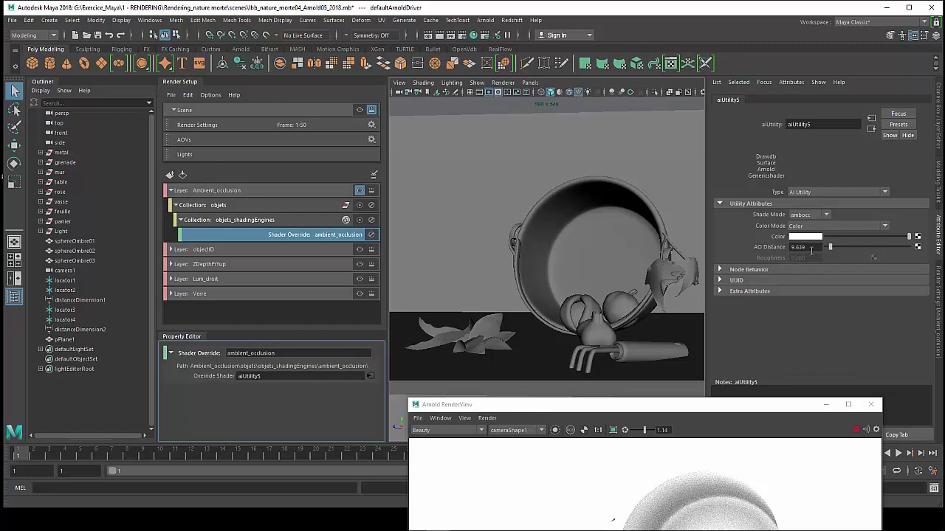
drag(705, 413, 693, 157)
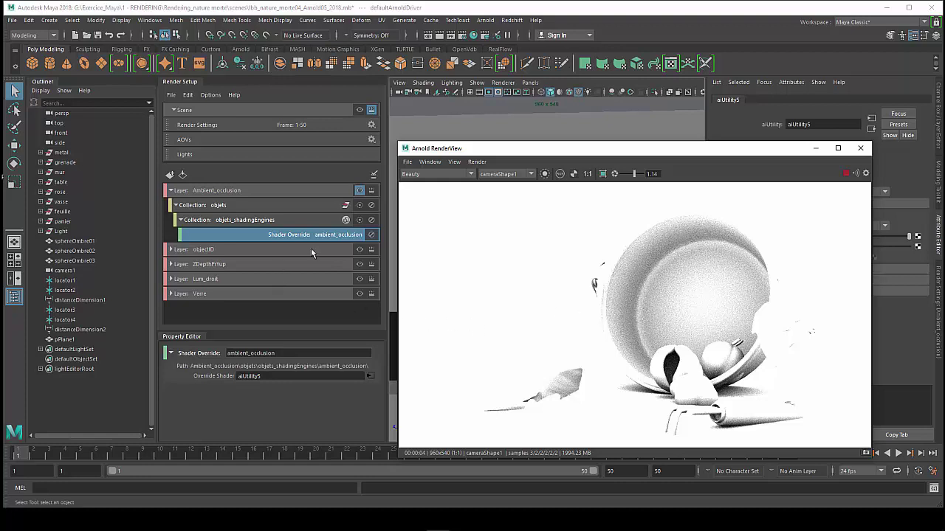
drag(540, 155, 538, 138)
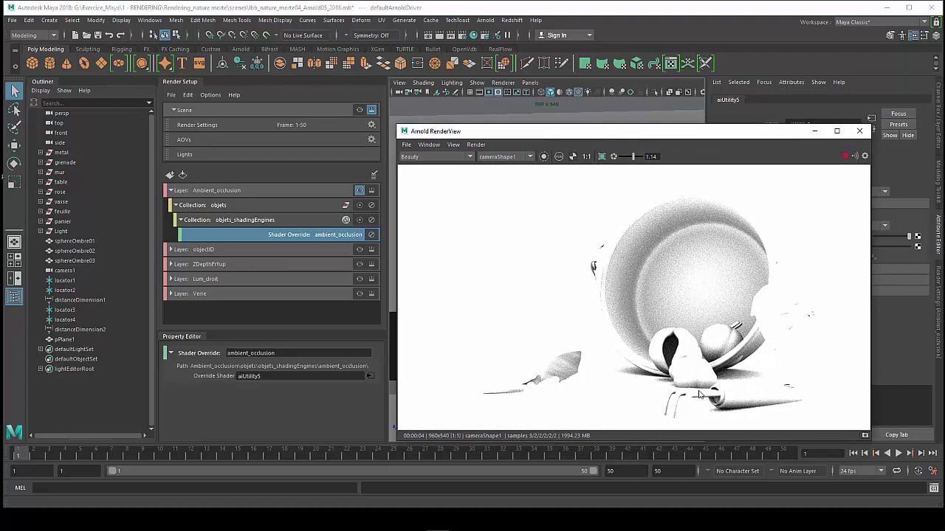
click(251, 252)
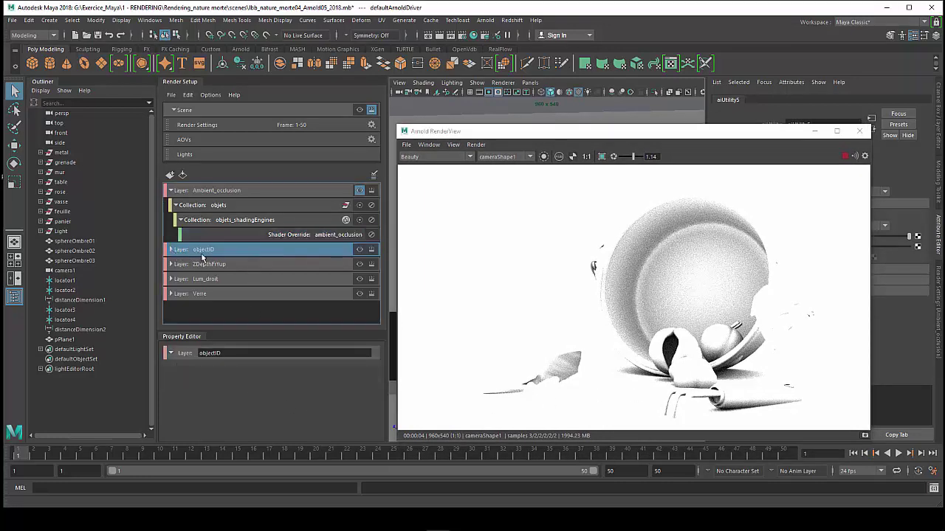
Step: Render the objectID layer and open its aiUtility1 override shader via collection2_shadingEngines
click(359, 249)
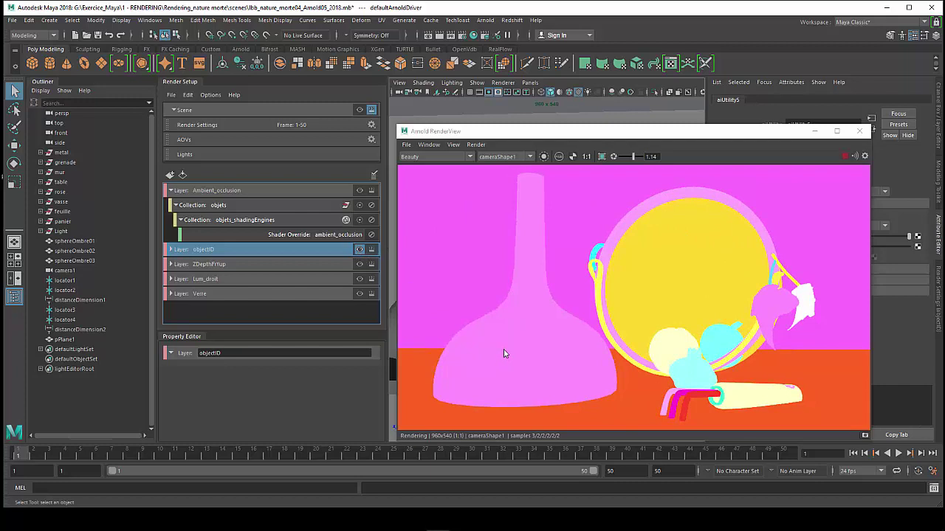
click(170, 250)
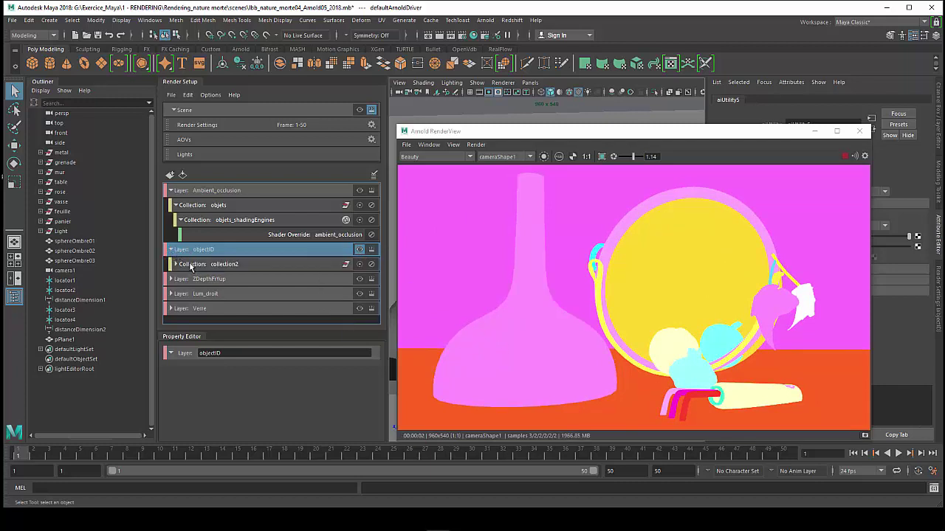
click(177, 265)
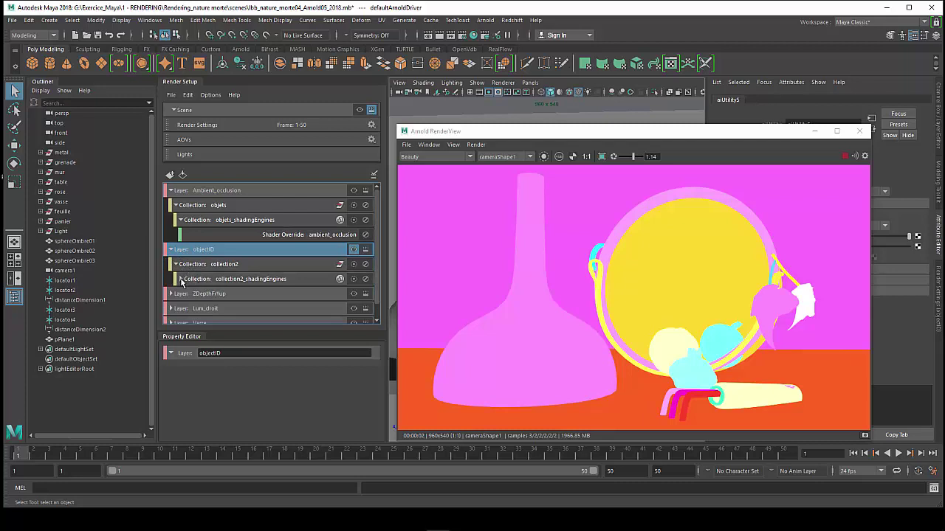
click(180, 280)
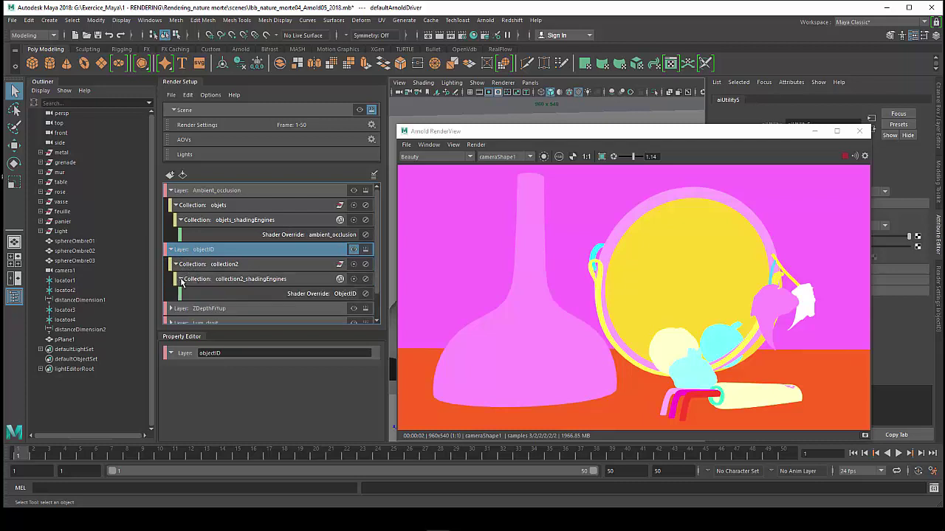
click(293, 294)
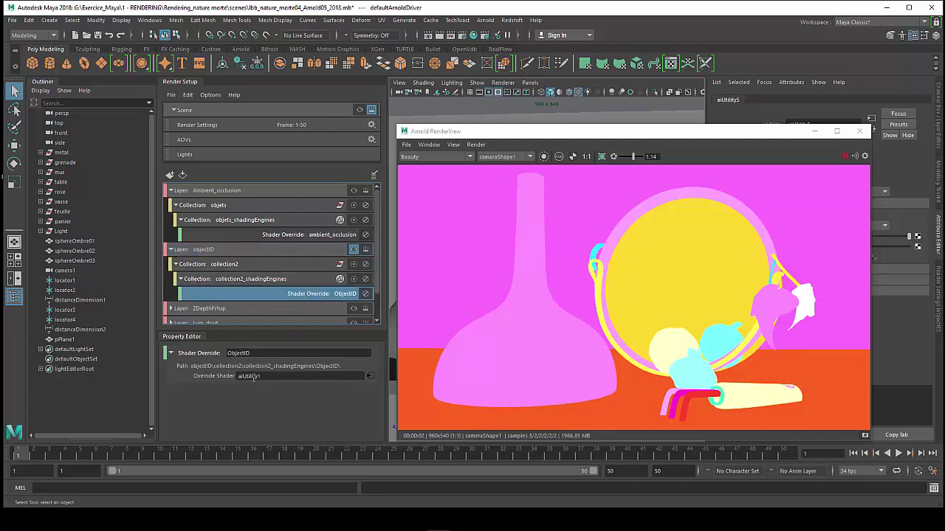
click(371, 376)
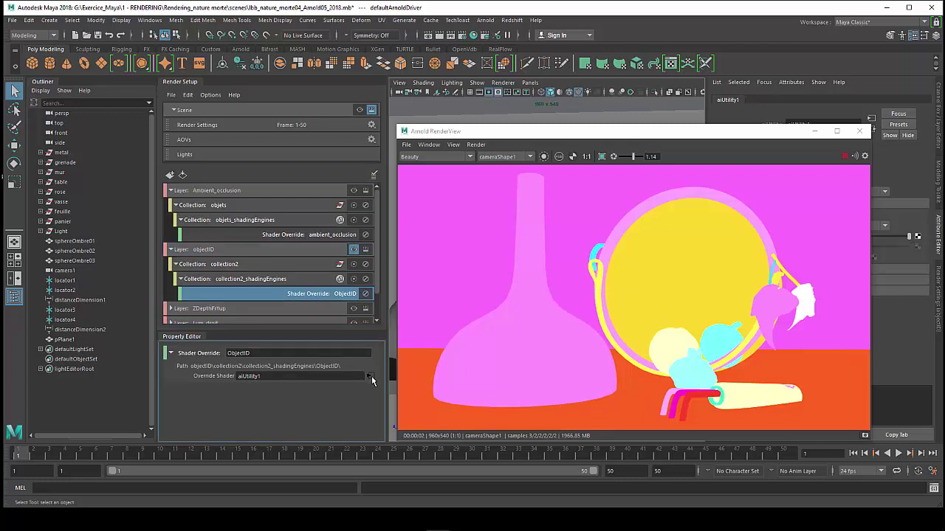
mouse_move(591, 135)
mouse_down()
mouse_move(336, 118)
mouse_move(399, 123)
mouse_up()
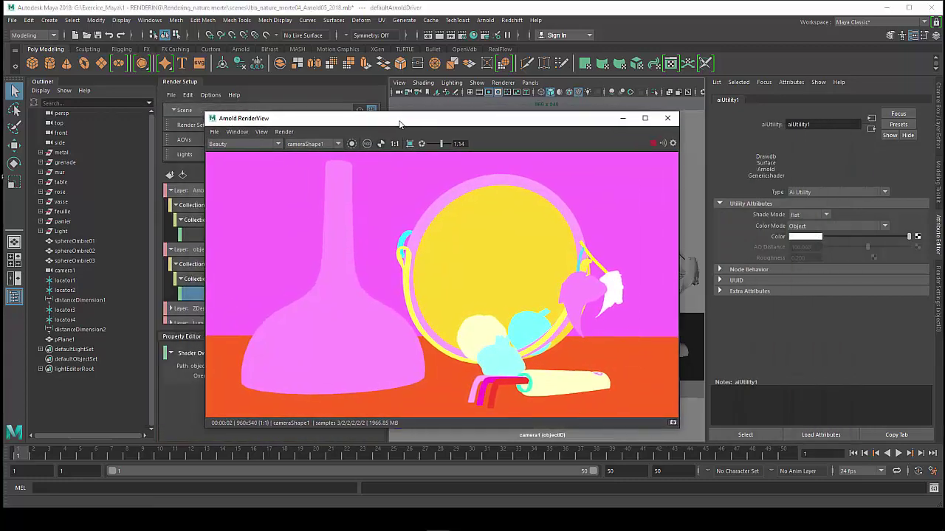
Step: Preview aiUtility1 Color Mode as U Coords, V Coords and Primitive ID, then return to Object
click(799, 229)
click(799, 227)
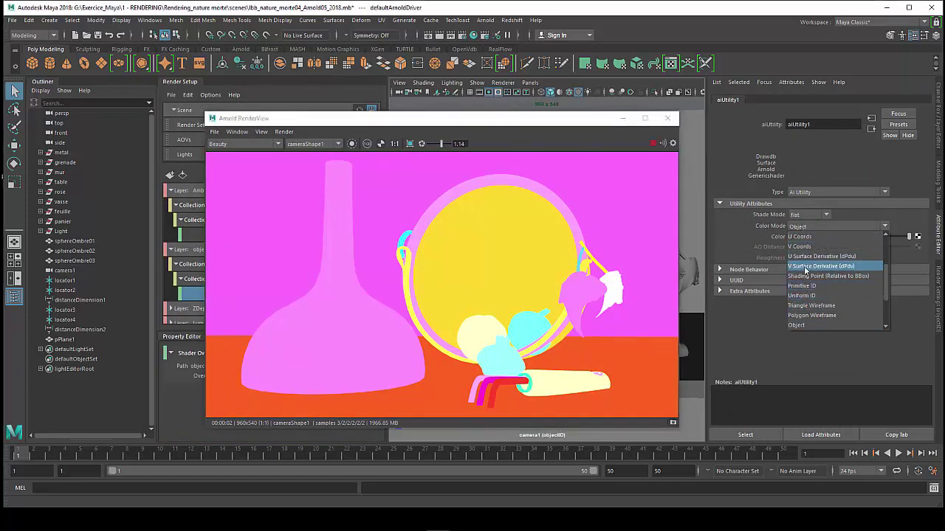
click(805, 237)
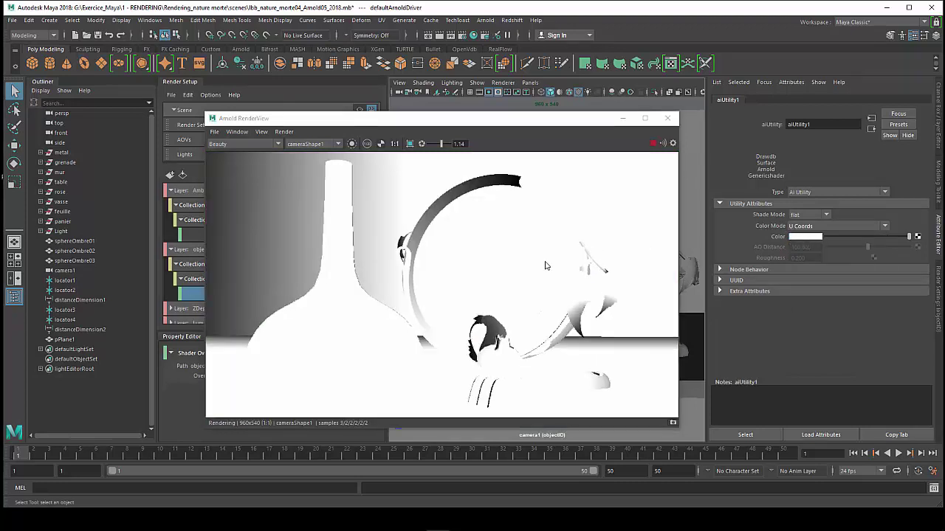
click(821, 227)
click(817, 245)
click(815, 226)
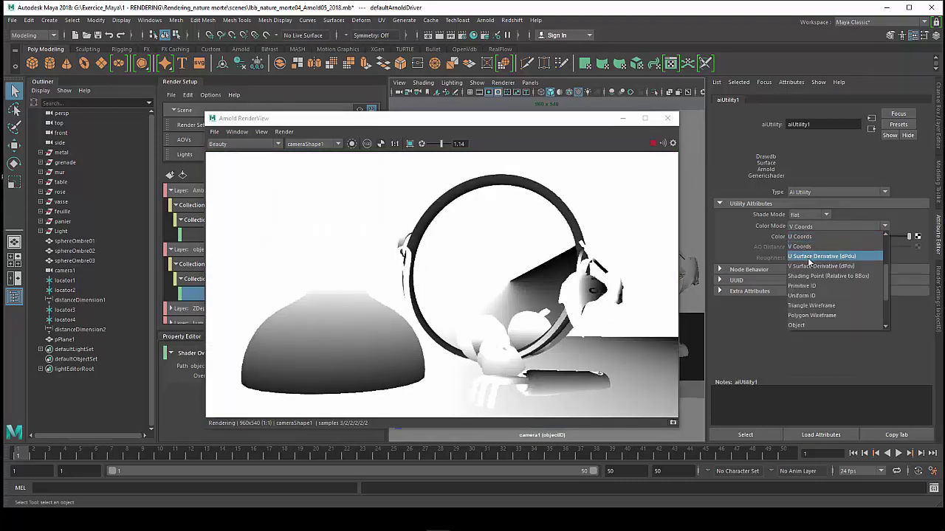
click(819, 287)
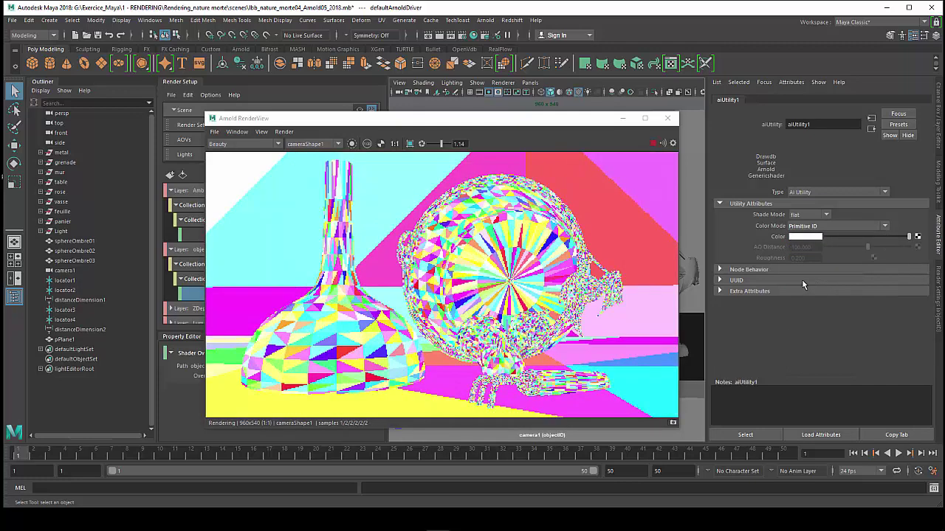
click(813, 226)
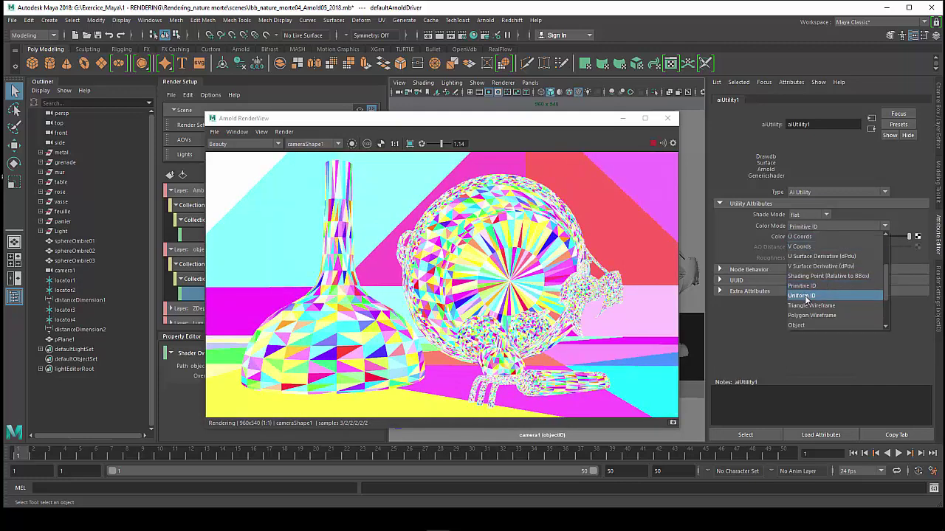
click(809, 325)
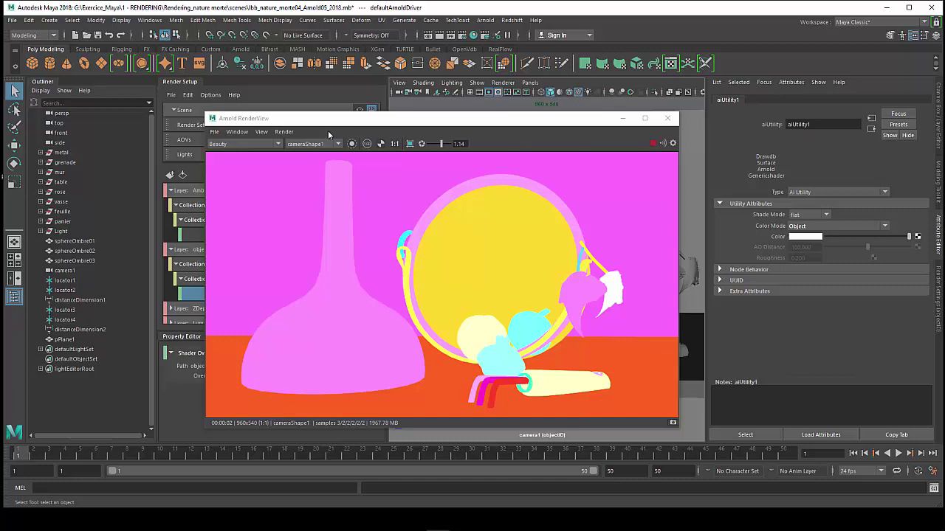
Step: Collapse objectID, then select and expand ZDepthFrYup to show its Render Settings and collections
drag(328, 120, 520, 130)
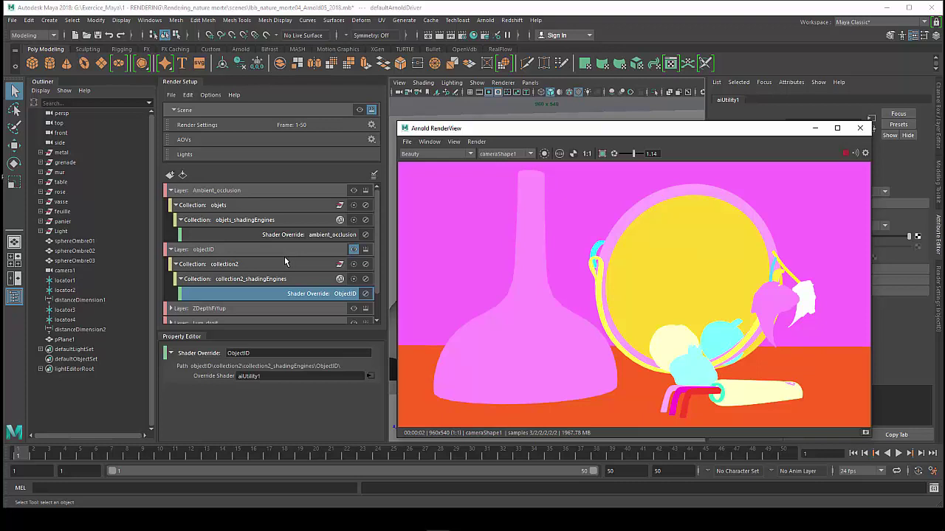
click(171, 251)
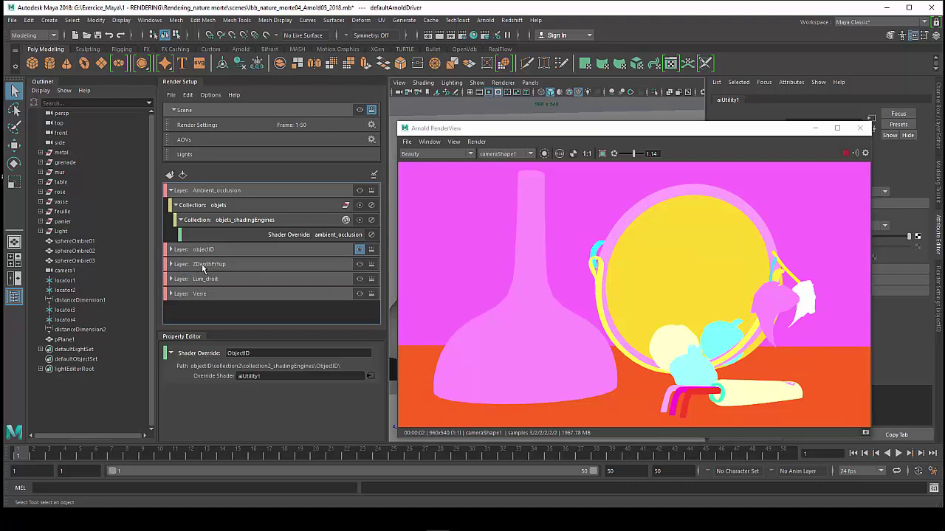
click(204, 268)
click(171, 265)
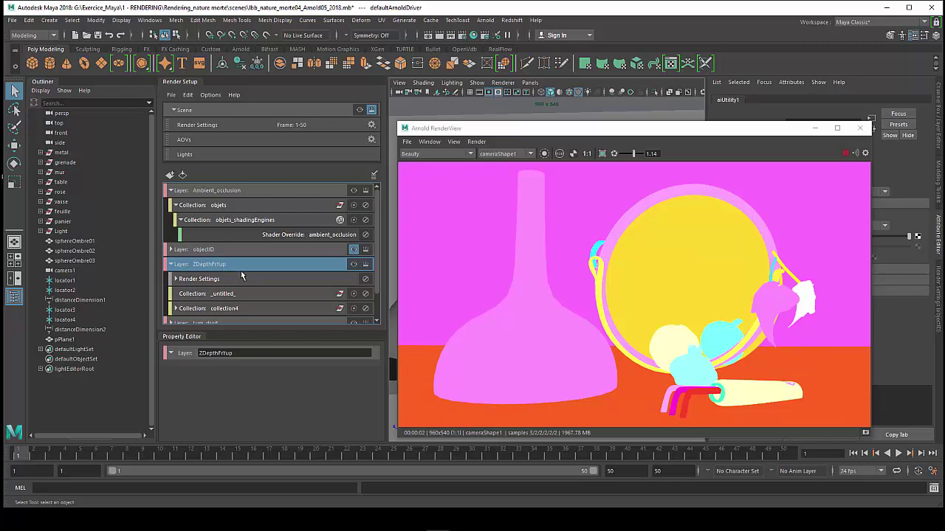
Step: Collapse ZDepthFrYup, make Lum_droit the rendered layer, then select Verre
click(174, 266)
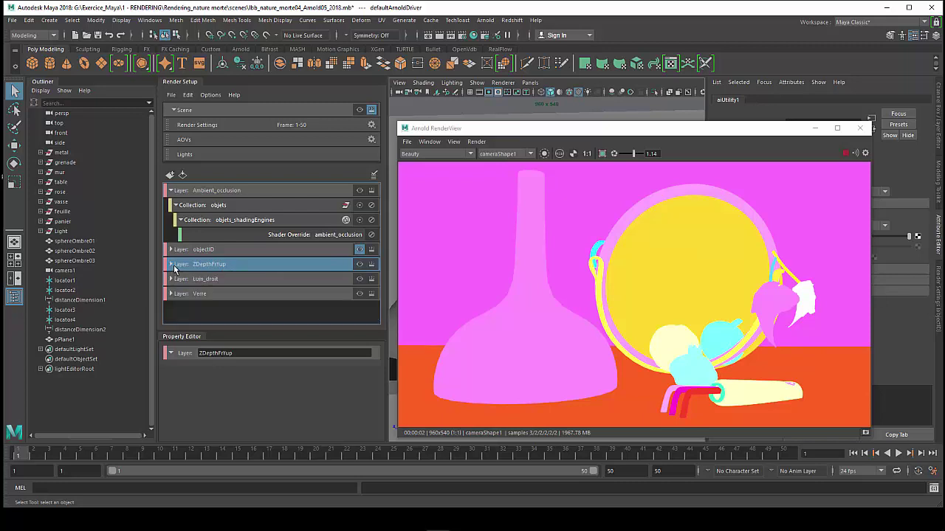
click(211, 279)
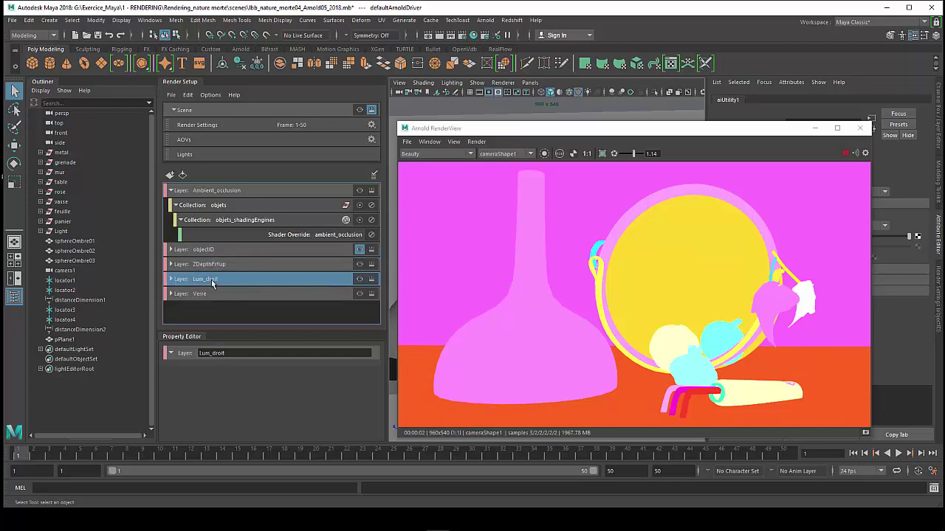
click(360, 280)
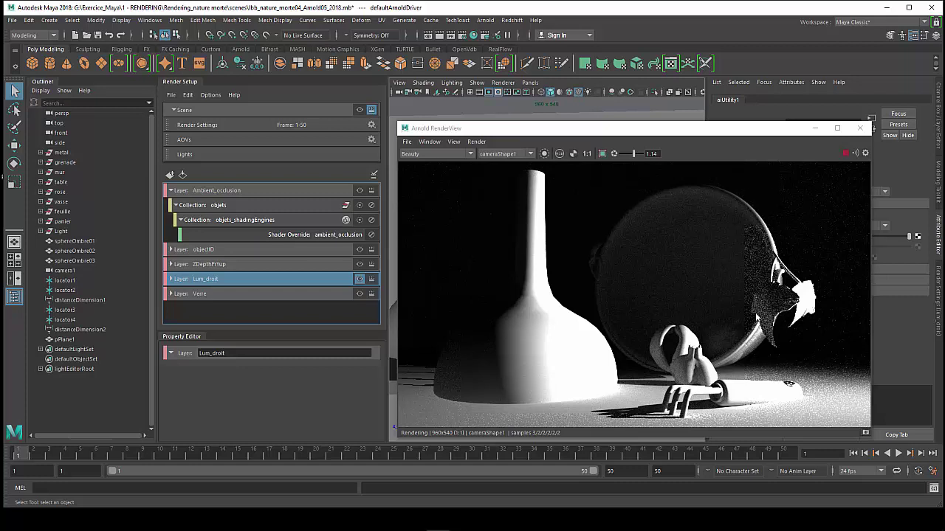
click(267, 295)
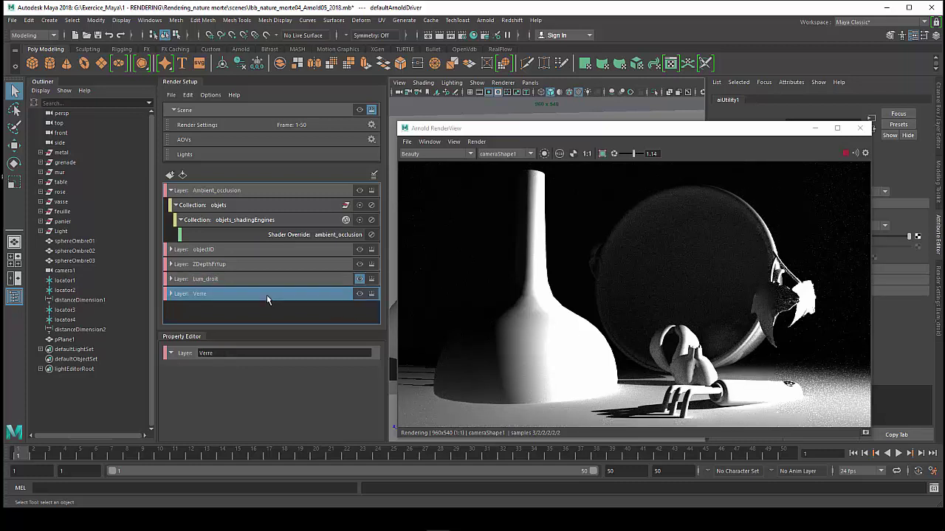
Step: Render the Verre glass layer, expand its collections, and bring RenderView to the front
click(358, 295)
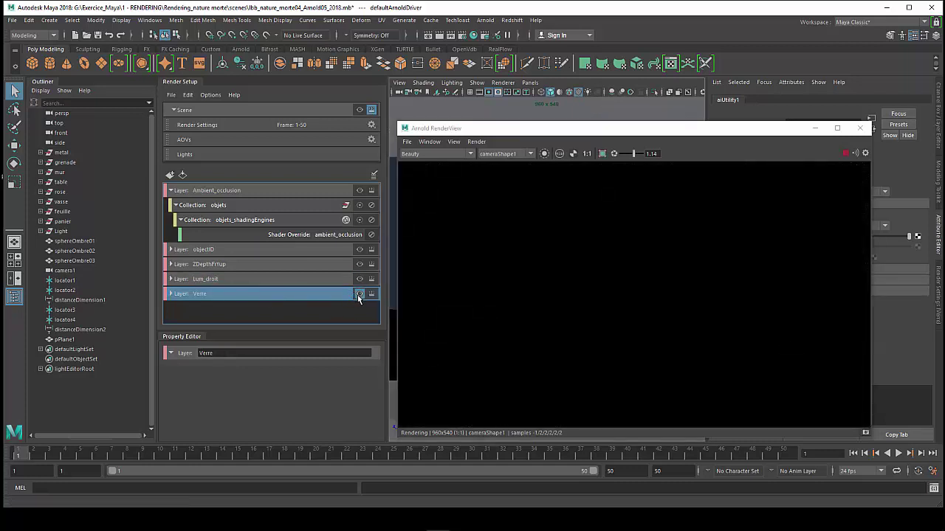
click(171, 294)
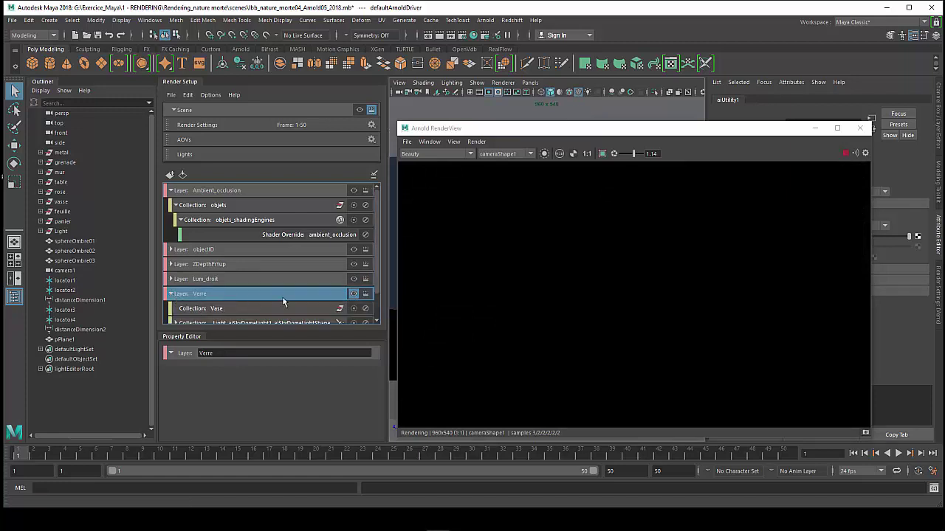
drag(505, 131, 498, 111)
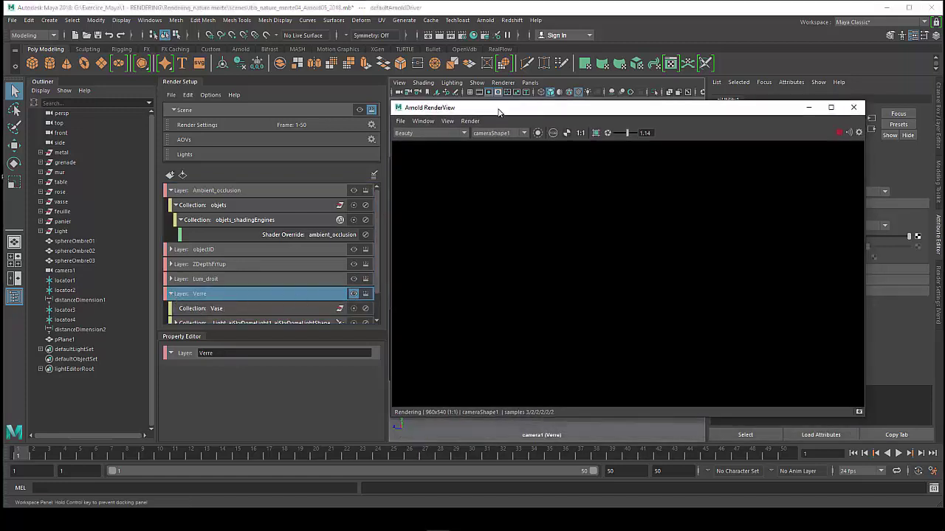
click(365, 295)
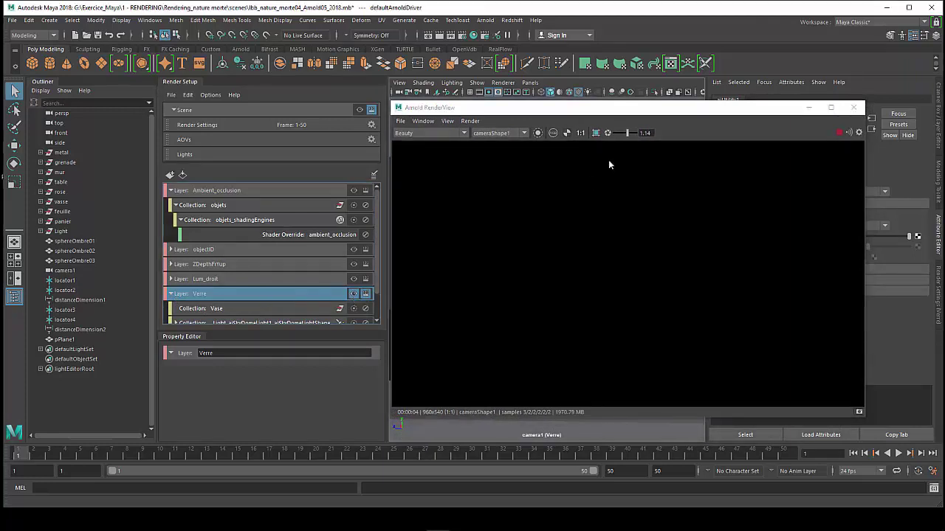
click(840, 135)
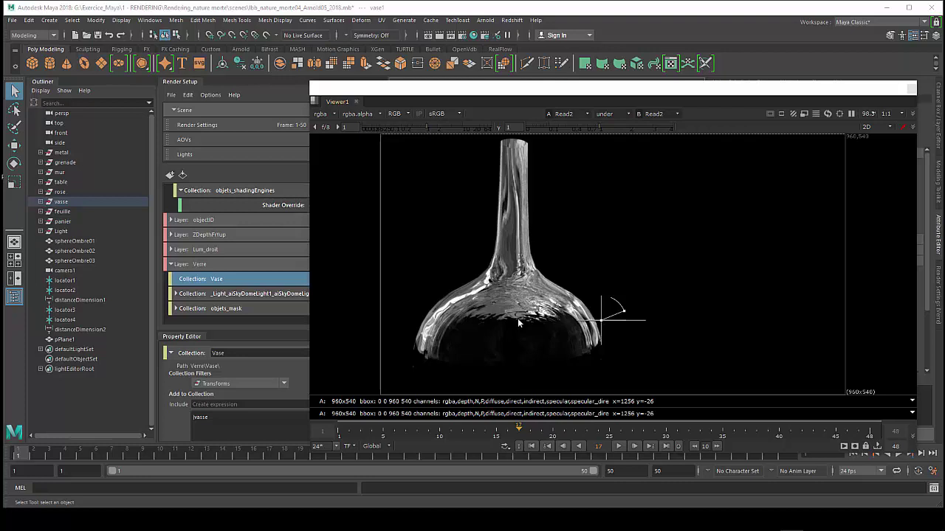
Step: Shift the Viewer1 window aside to expose the layer list, then move it back over the layers
drag(417, 94, 478, 96)
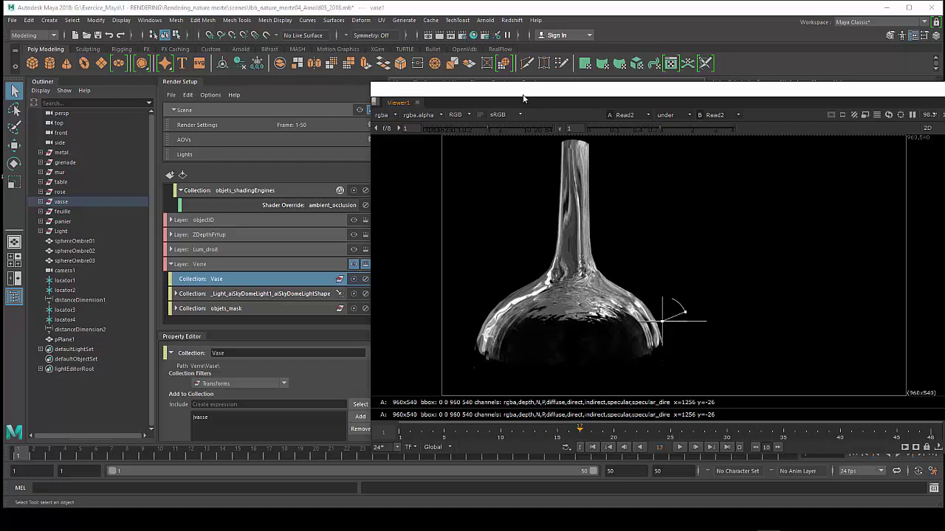
drag(523, 98, 408, 101)
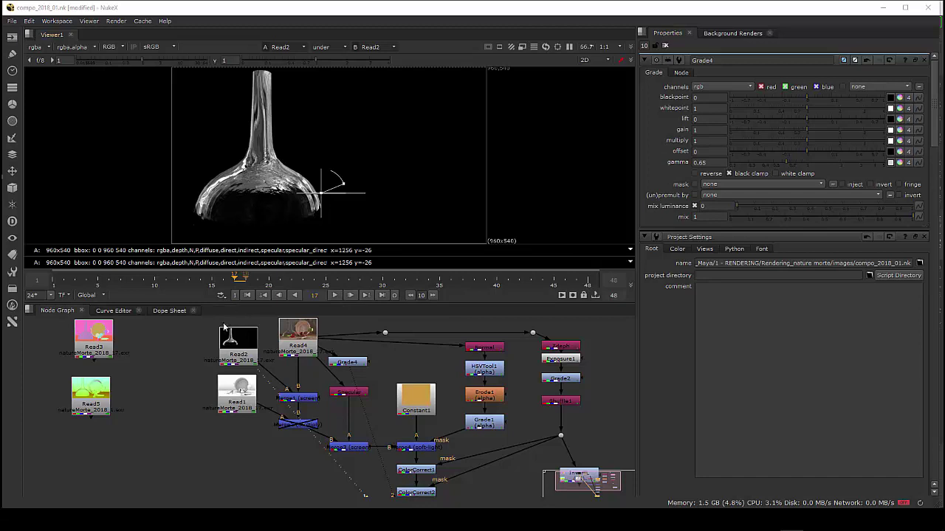
Step: Move Read1 aside and view Read4, the Read2 glass vase pass and the Merge1 composite in turn
drag(236, 387, 198, 421)
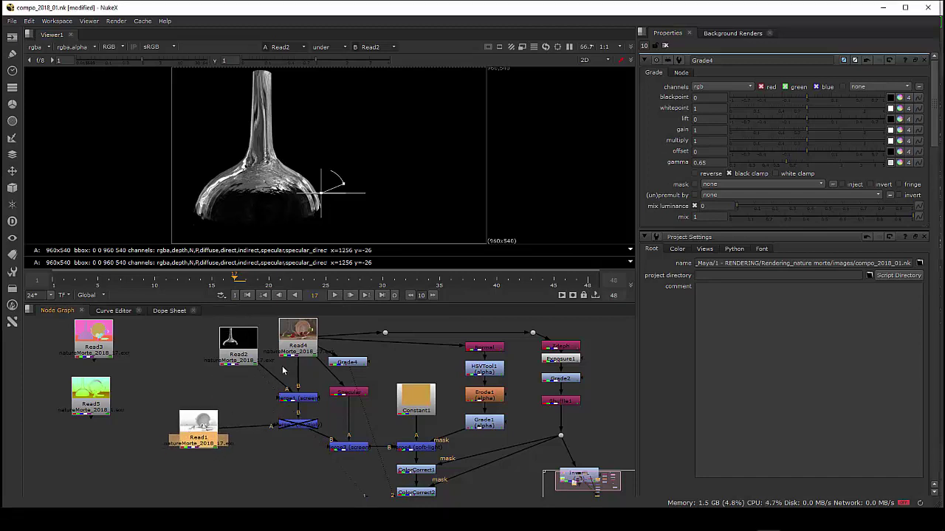
click(302, 345)
key(1)
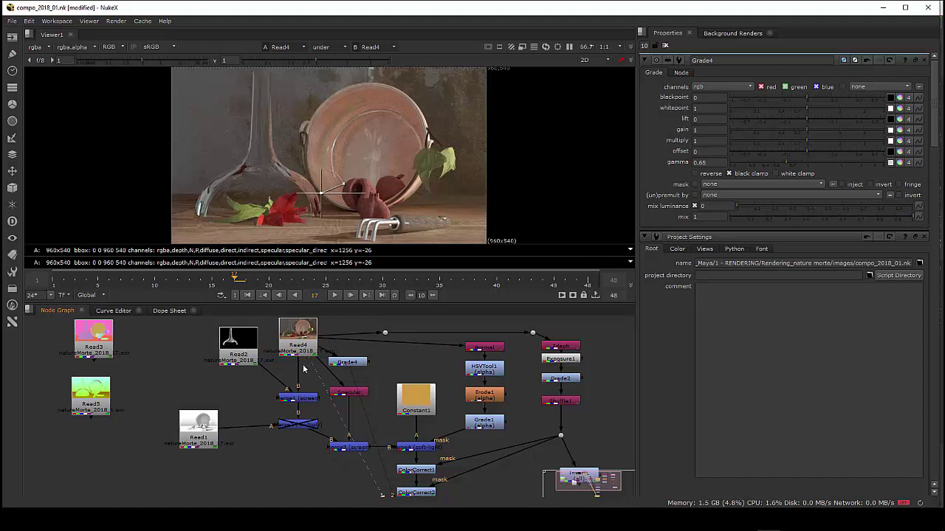
click(297, 398)
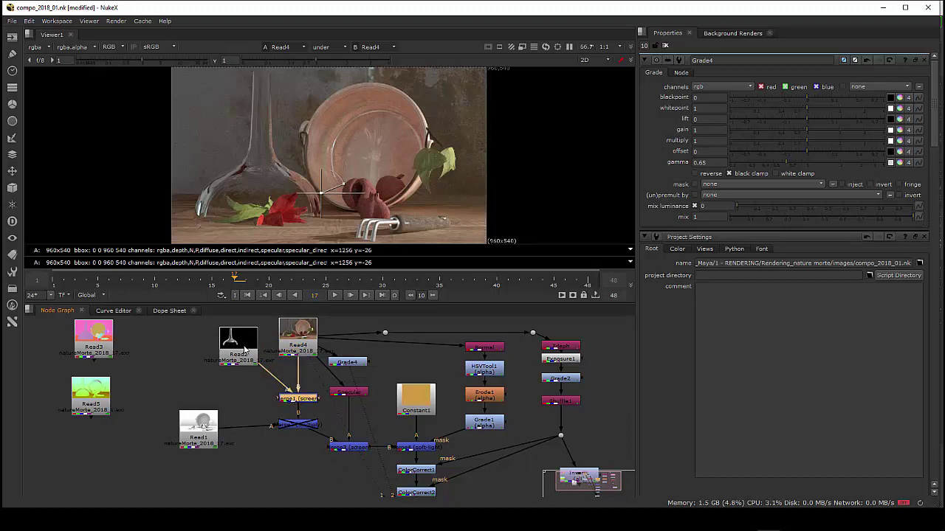
click(246, 353)
key(1)
click(309, 400)
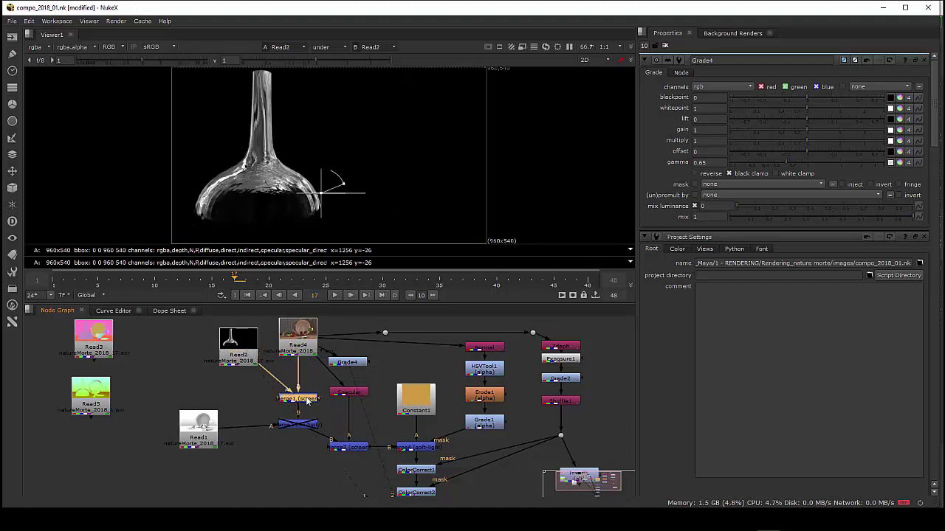
key(1)
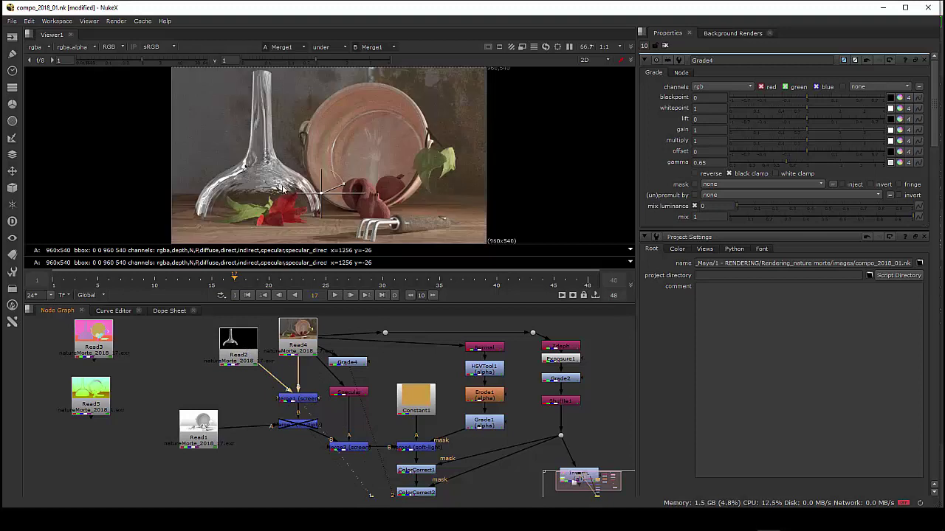
Step: Nudge Read2, clear the node selection and bring up the node search
drag(249, 341, 241, 332)
click(239, 366)
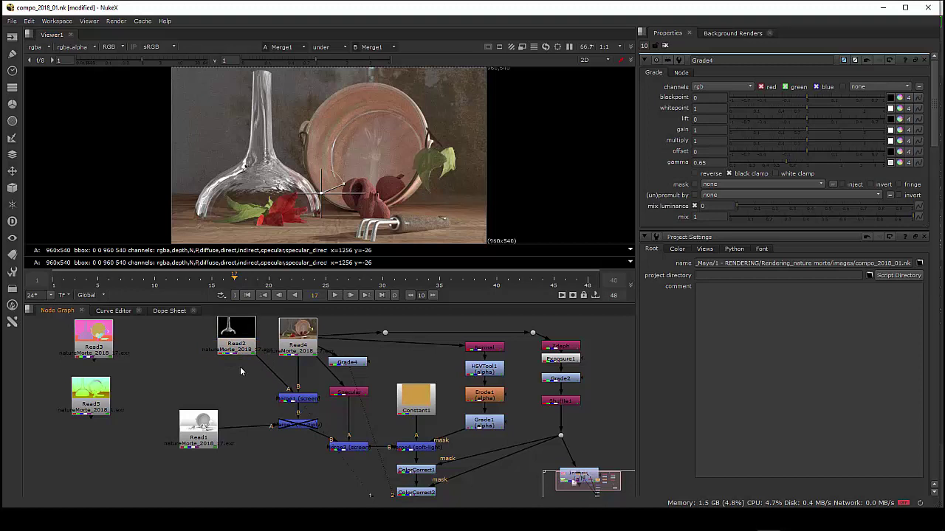
key(Tab)
Step: Add a Grade5 node in the pipe below Read2 and lower its gamma to 0.77
text(grade)
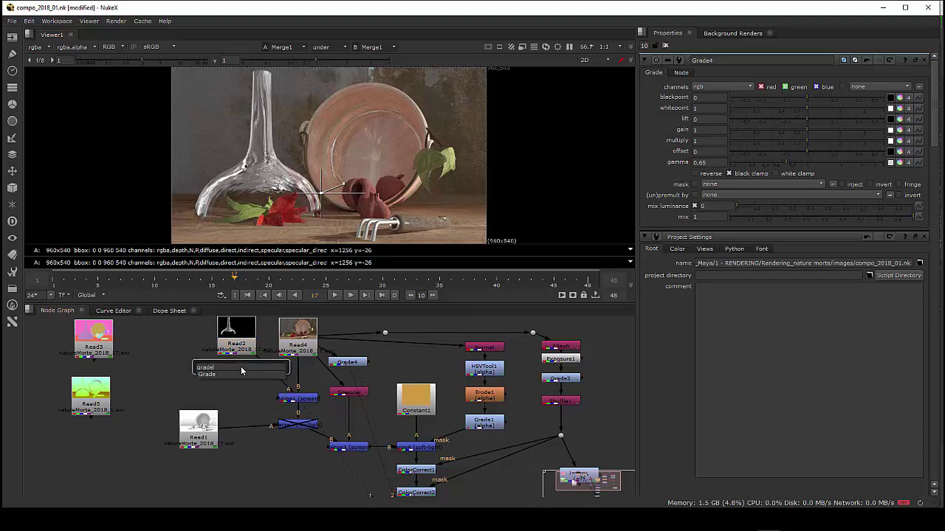
key(Return)
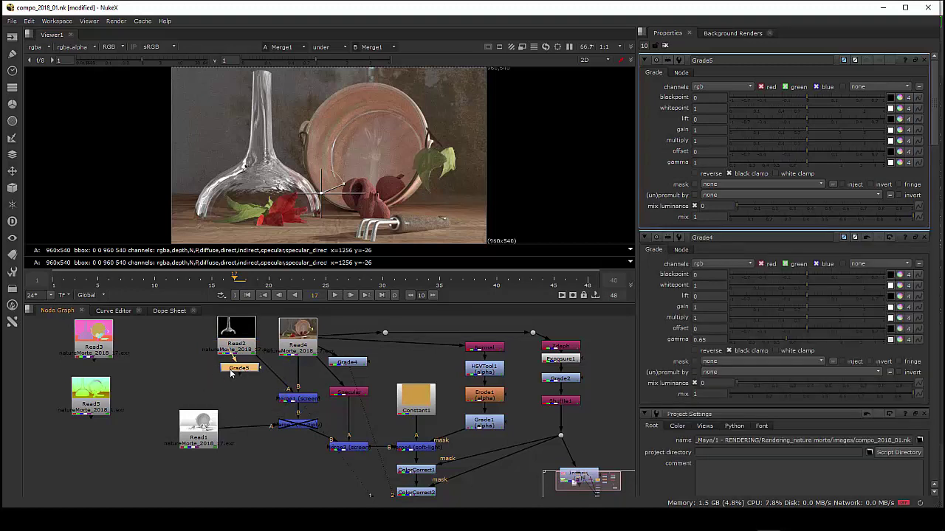
mouse_move(230, 373)
mouse_down()
mouse_move(260, 374)
mouse_move(235, 384)
mouse_up()
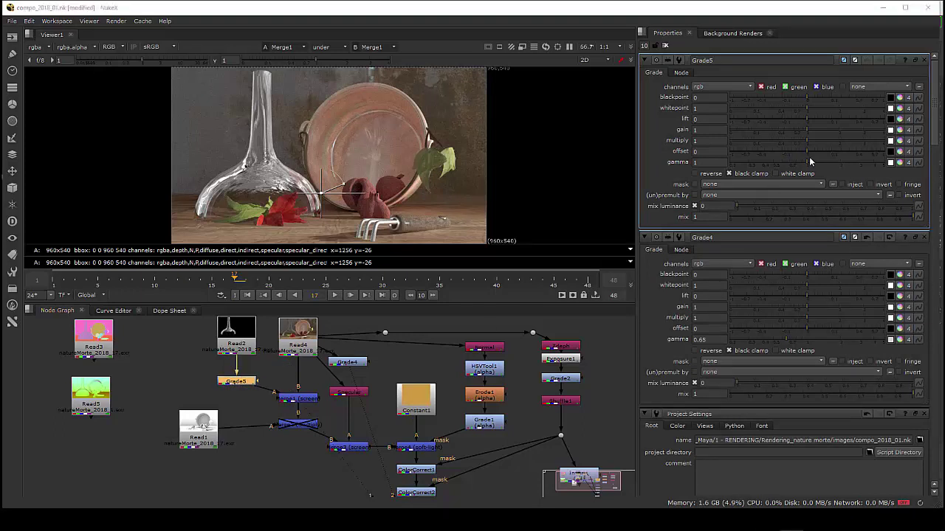
drag(808, 164, 793, 164)
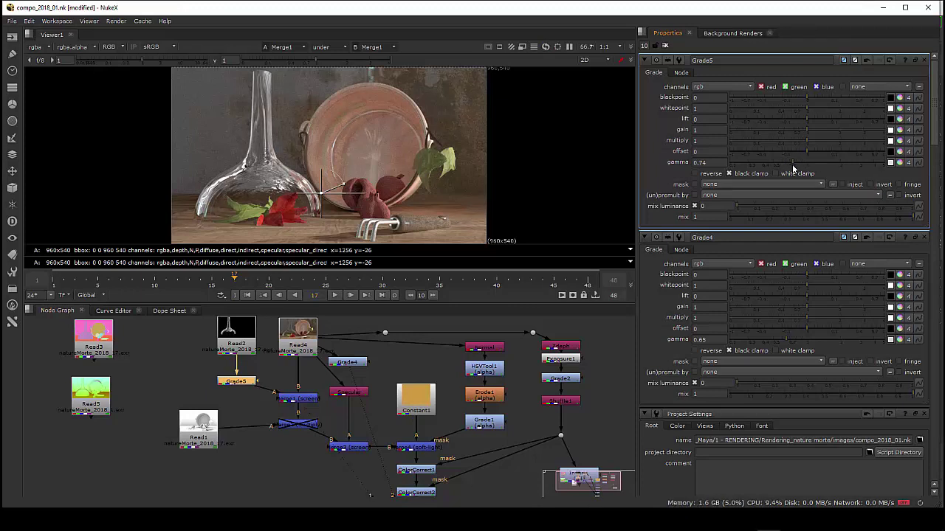
Step: Delete the disabled crossed-out merge node below Merge1
click(300, 401)
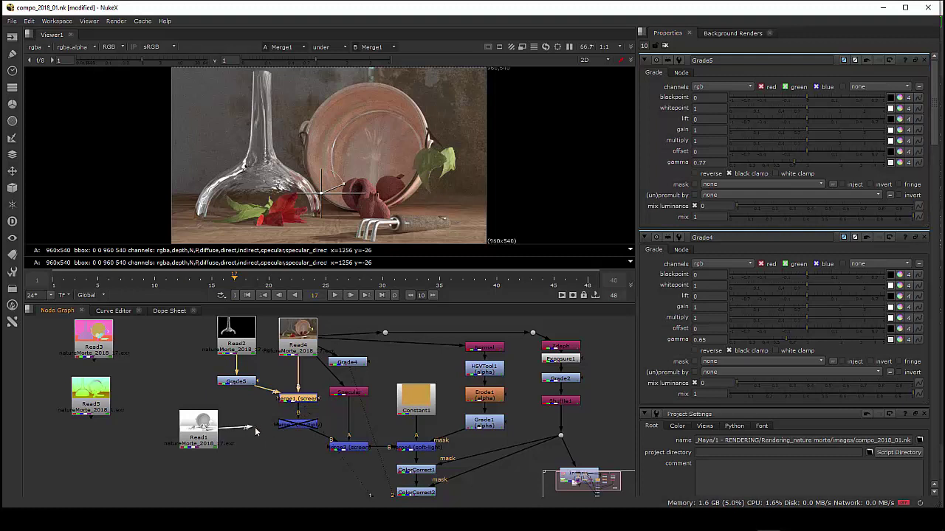
click(293, 427)
key(Delete)
click(343, 445)
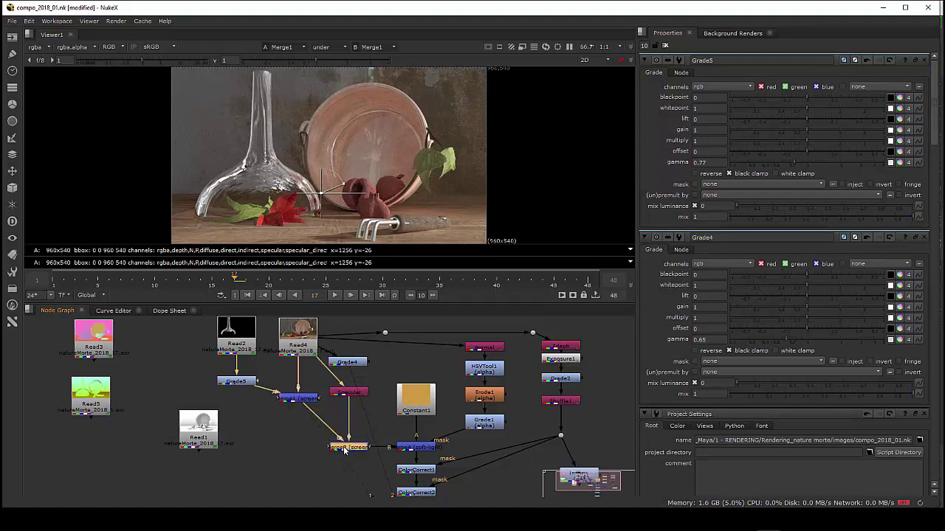
Step: View the Read4 render, then the Specular shuffle output with its settings open
click(359, 397)
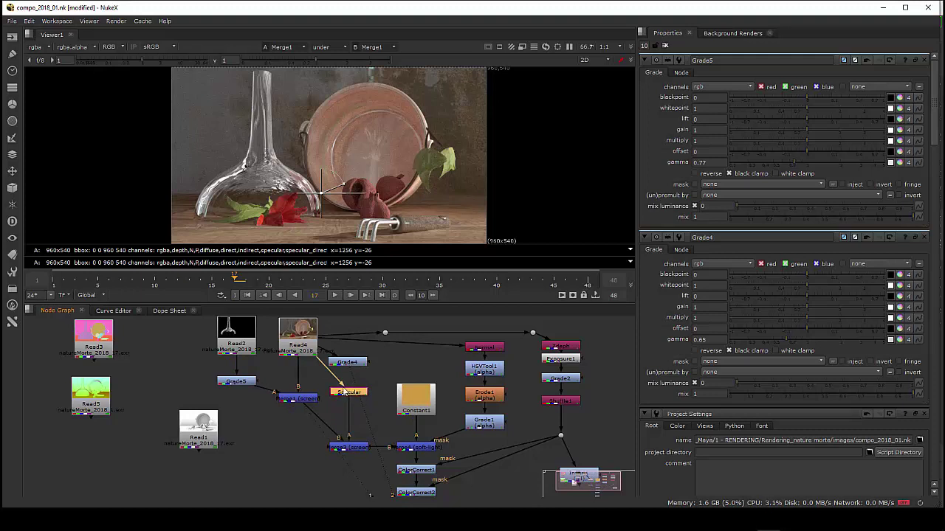
click(300, 345)
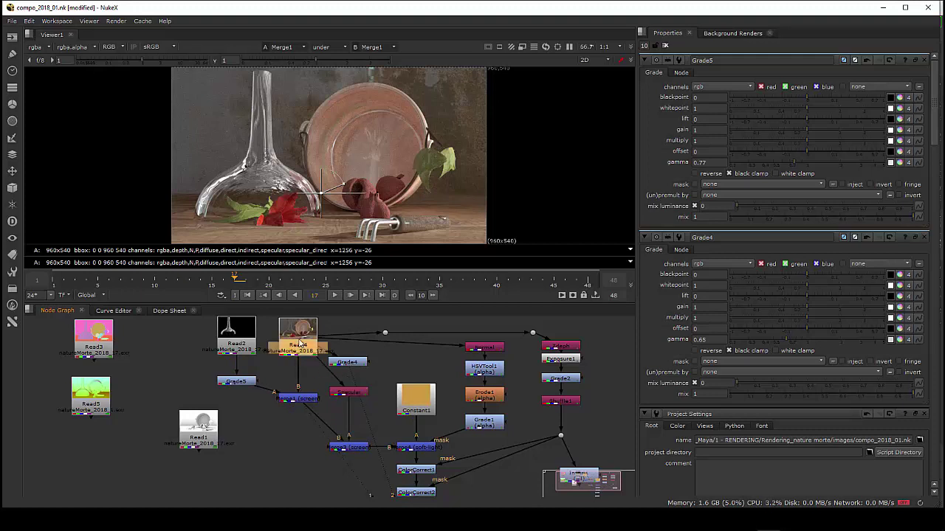
key(1)
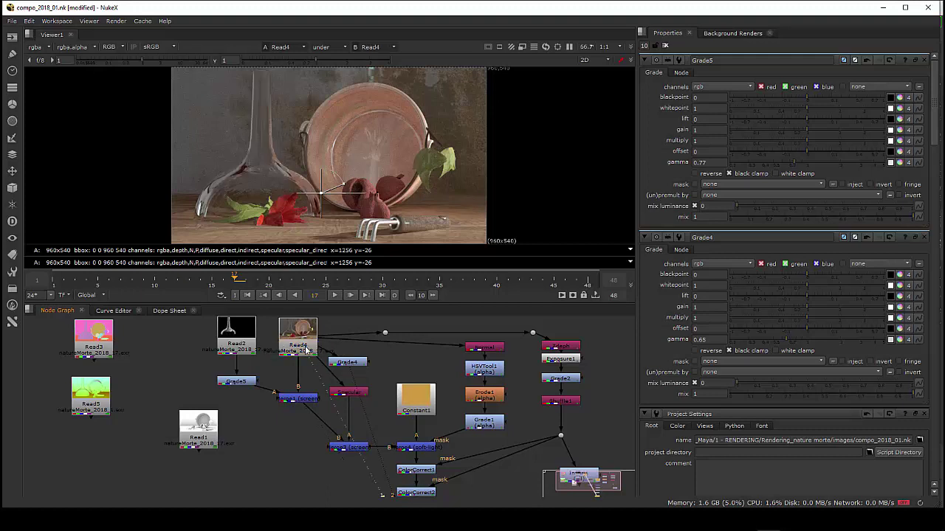
click(41, 47)
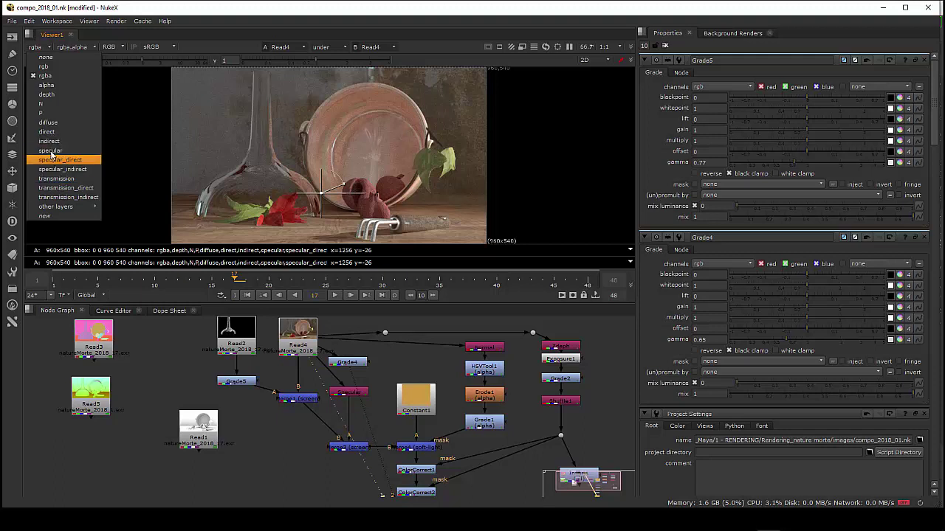
click(351, 15)
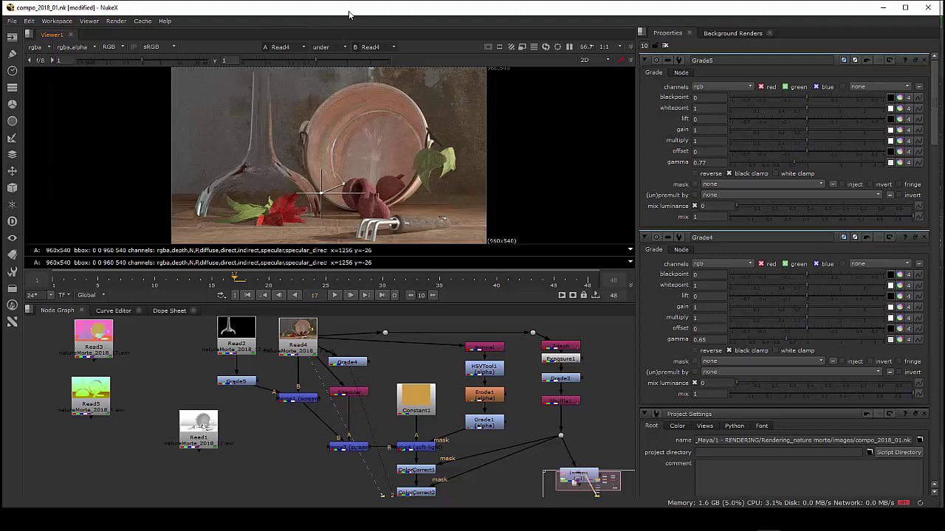
double_click(358, 396)
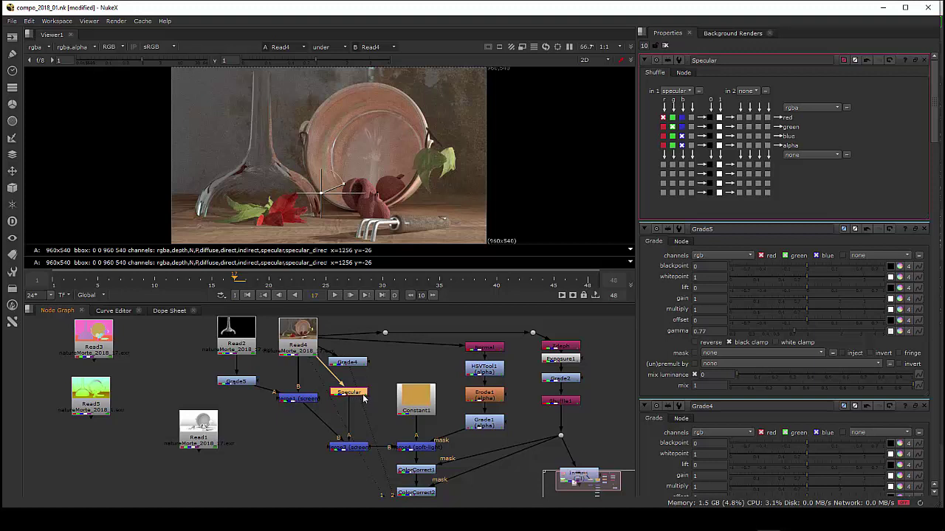
key(1)
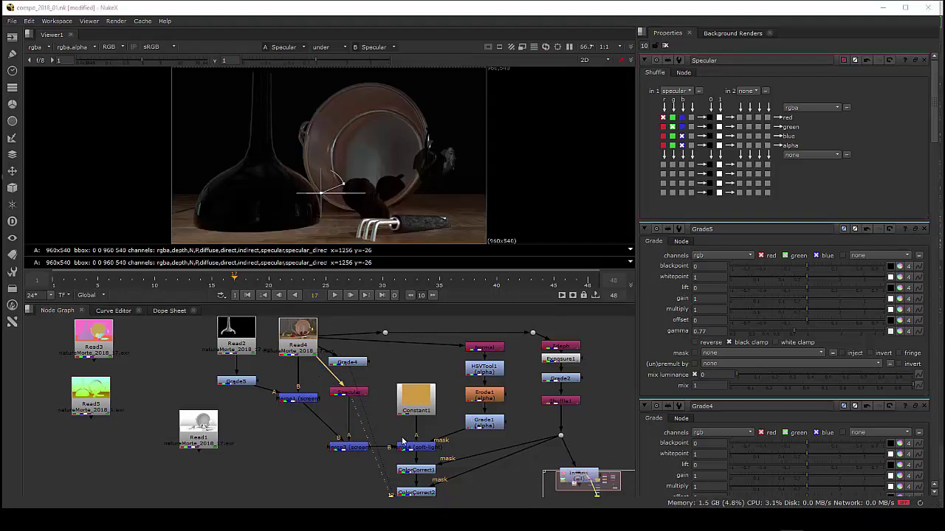
Step: View the full Merge3 composite and toggle Merge3 off and on to compare
click(352, 447)
key(1)
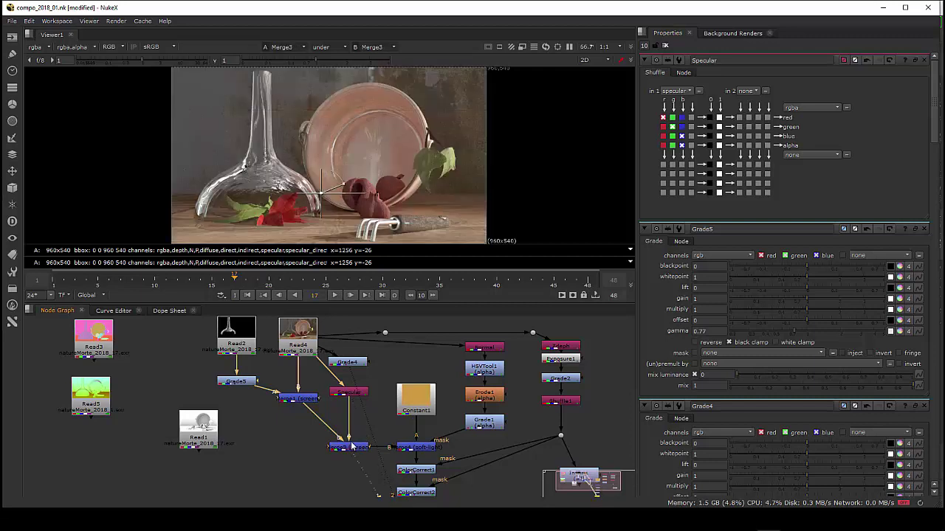
click(344, 450)
key(d)
key(d)
key(d)
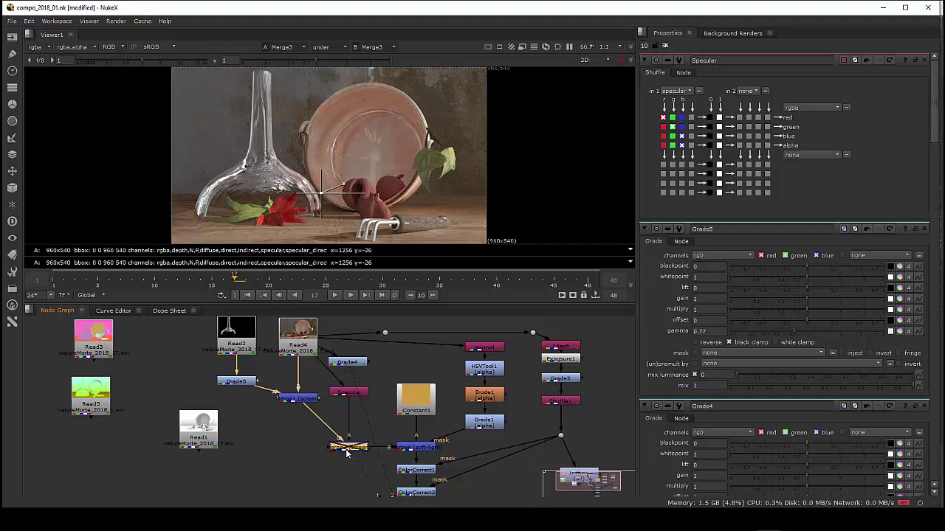
key(d)
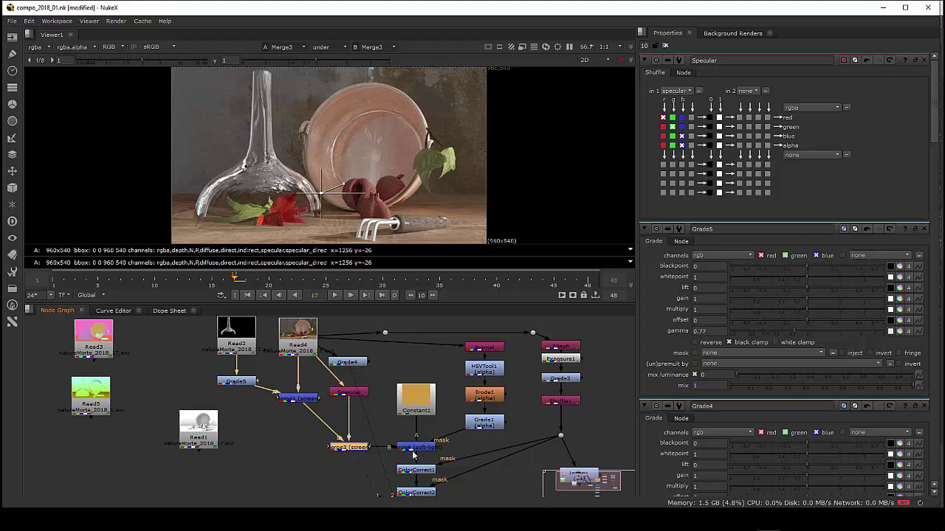
mouse_move(350, 463)
middle_down()
mouse_move(271, 465)
mouse_move(277, 454)
mouse_move(279, 472)
middle_up()
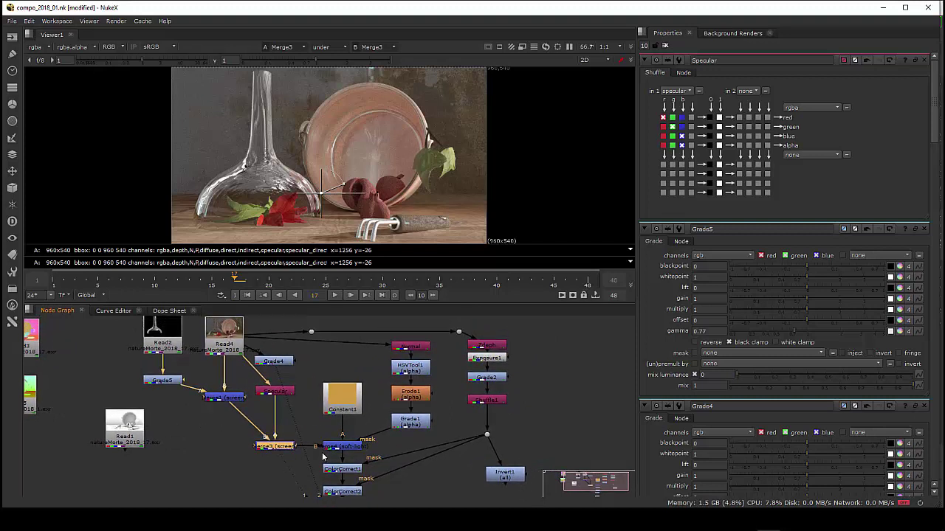
Step: Open the Normal shuffle settings, view the normals pass, then view HSVTool1's output
click(418, 348)
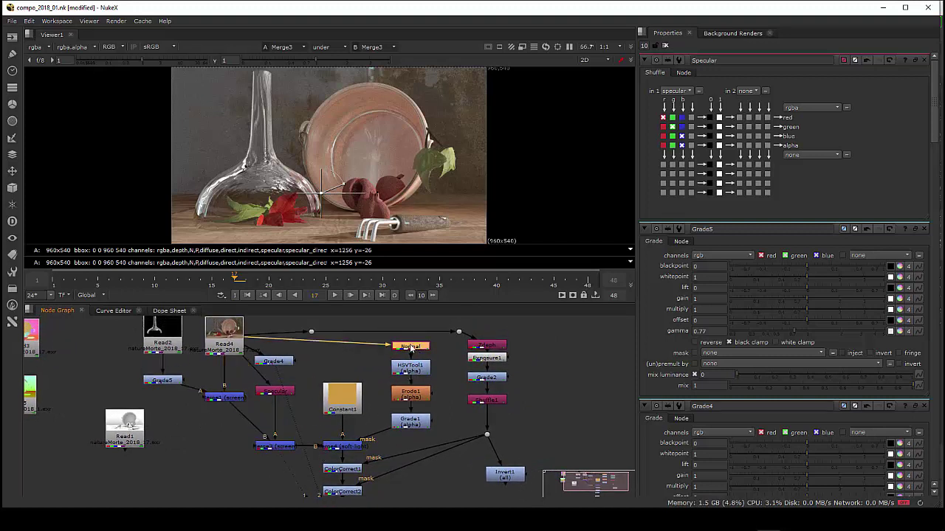
double_click(412, 346)
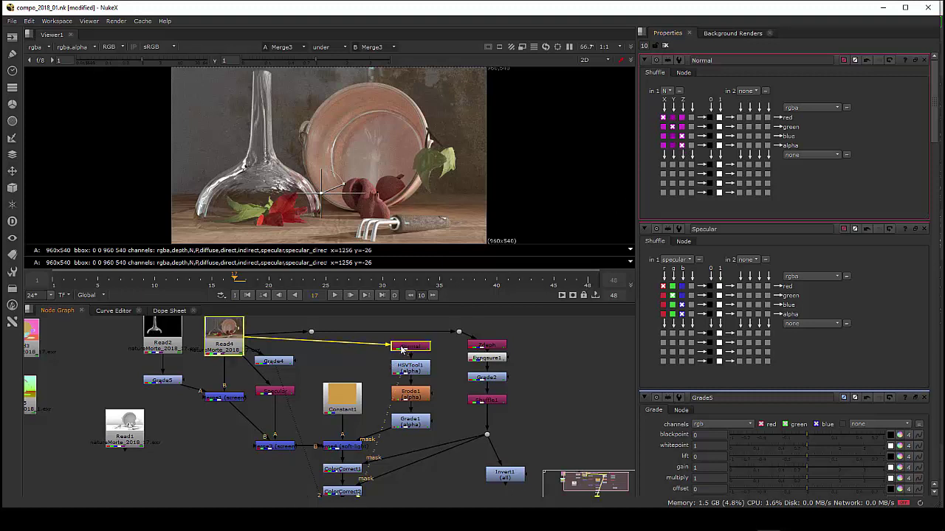
key(1)
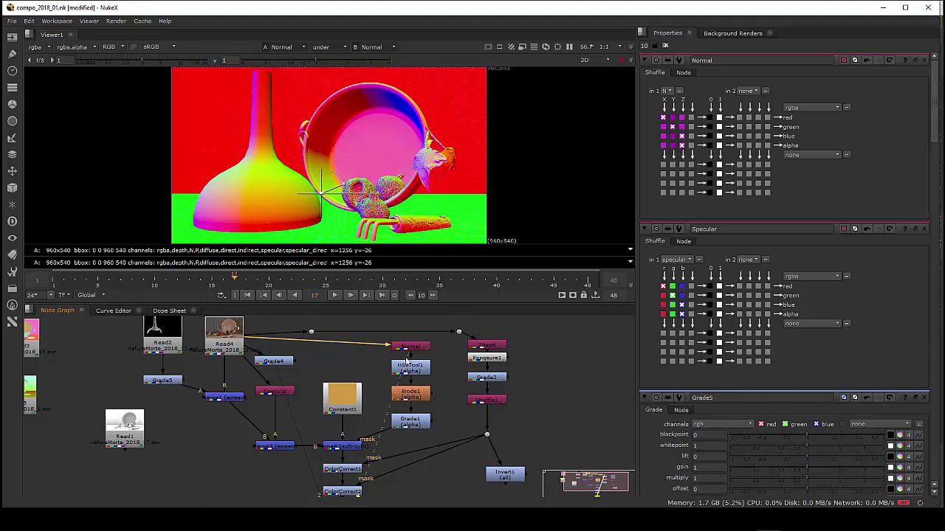
click(414, 371)
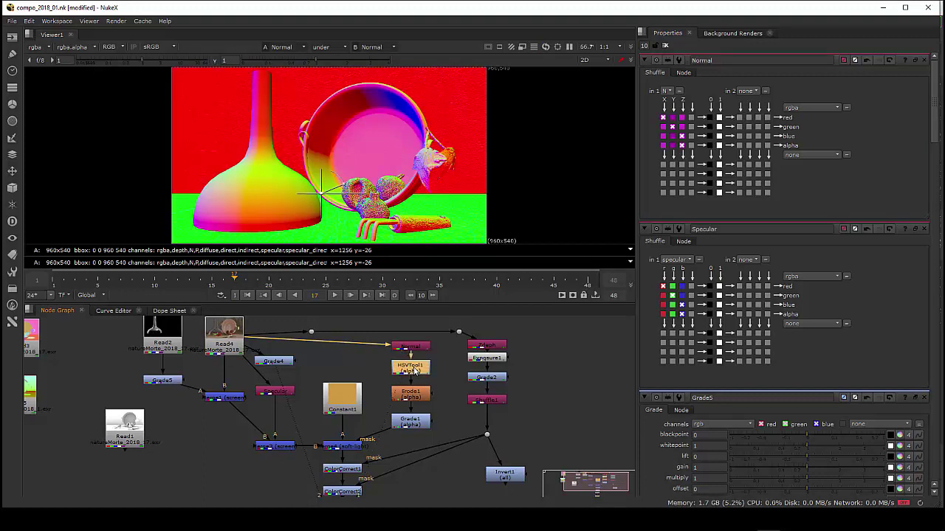
key(1)
Step: Change HSVTool1's rgba.alpha 'is' criterion from hue to all and display the alpha channel
double_click(415, 369)
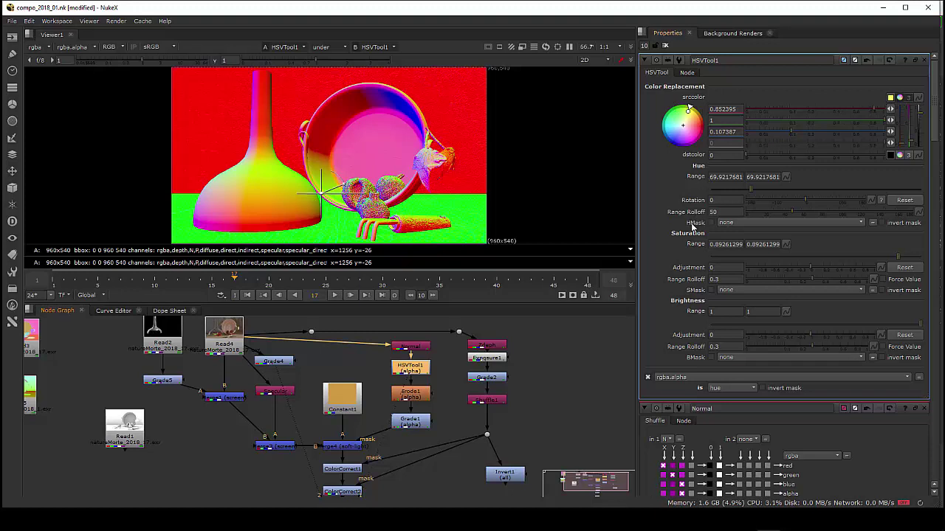
click(729, 387)
click(734, 444)
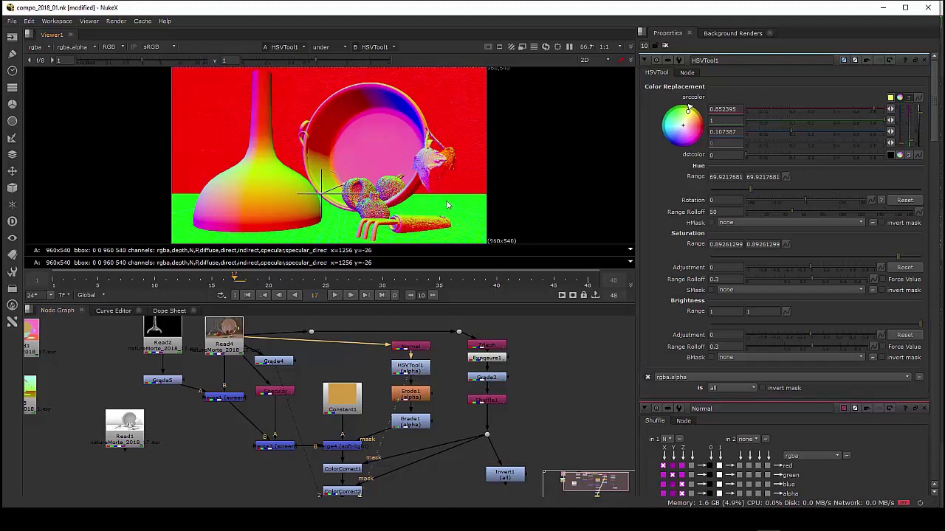
key(a)
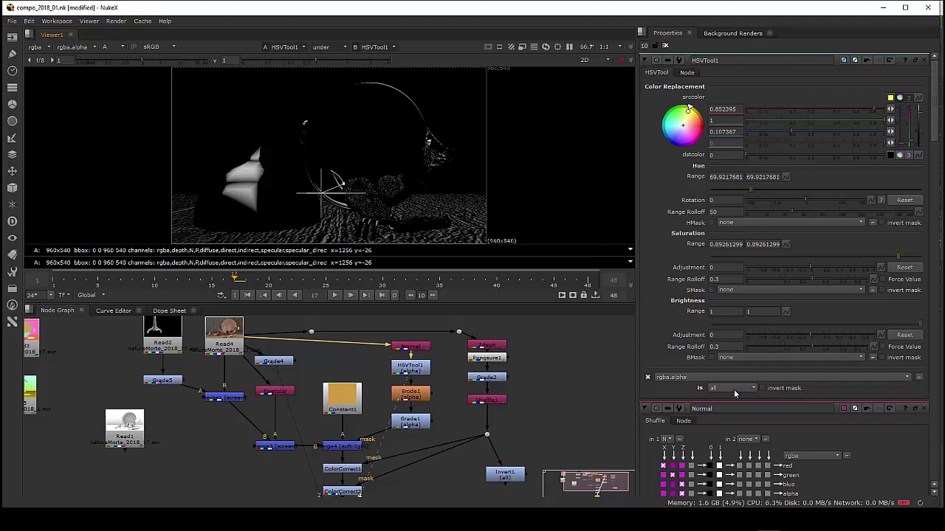
Step: Set HSVTool1's alpha criterion back to hue and pick a green source colour (hue 114.8)
click(736, 391)
click(727, 333)
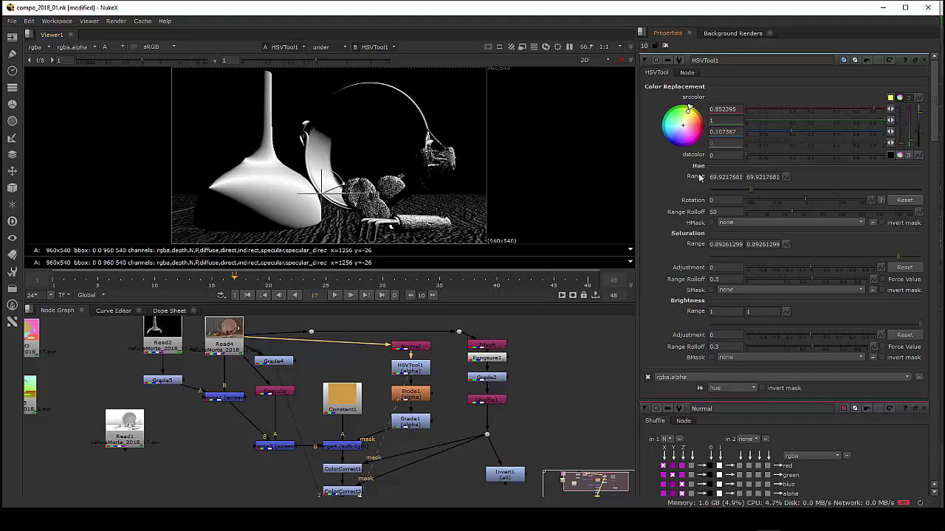
click(690, 111)
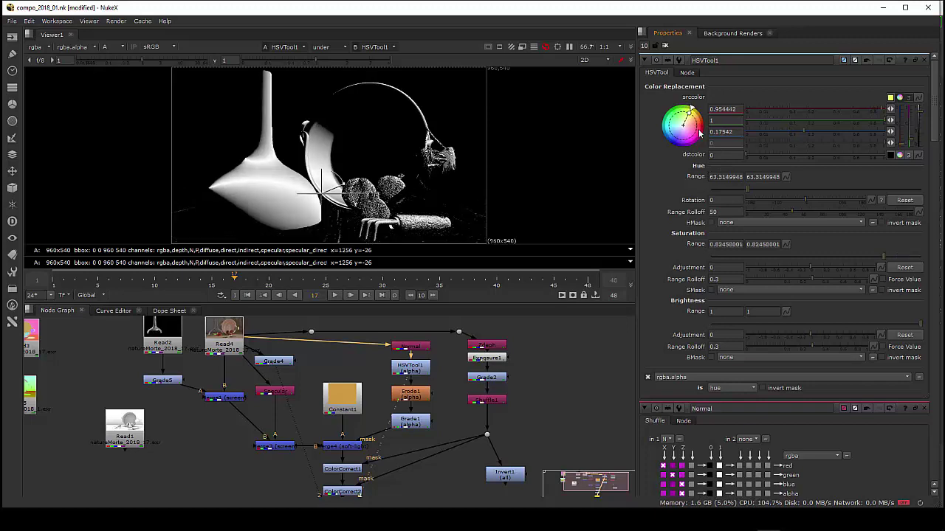
click(694, 109)
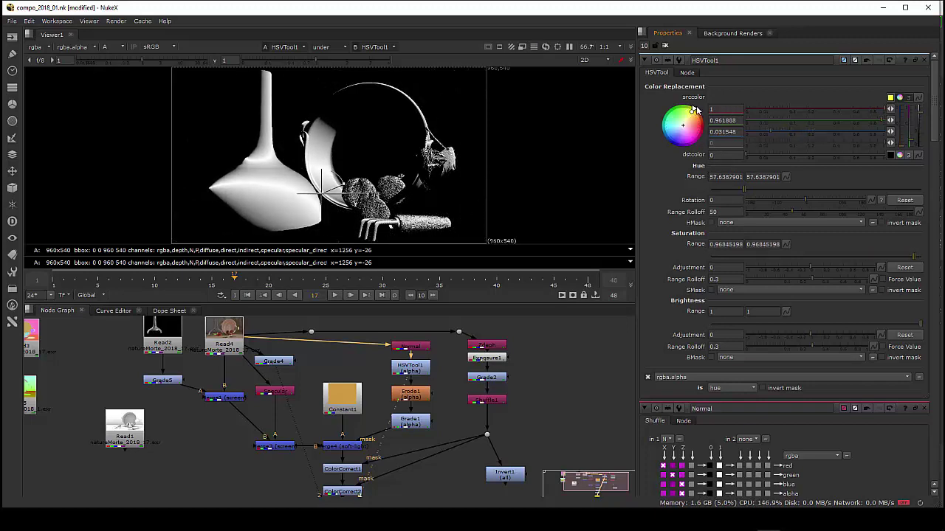
mouse_move(694, 109)
mouse_down()
mouse_move(694, 139)
mouse_move(659, 159)
mouse_move(651, 141)
mouse_move(666, 163)
mouse_move(646, 132)
mouse_move(653, 105)
mouse_up()
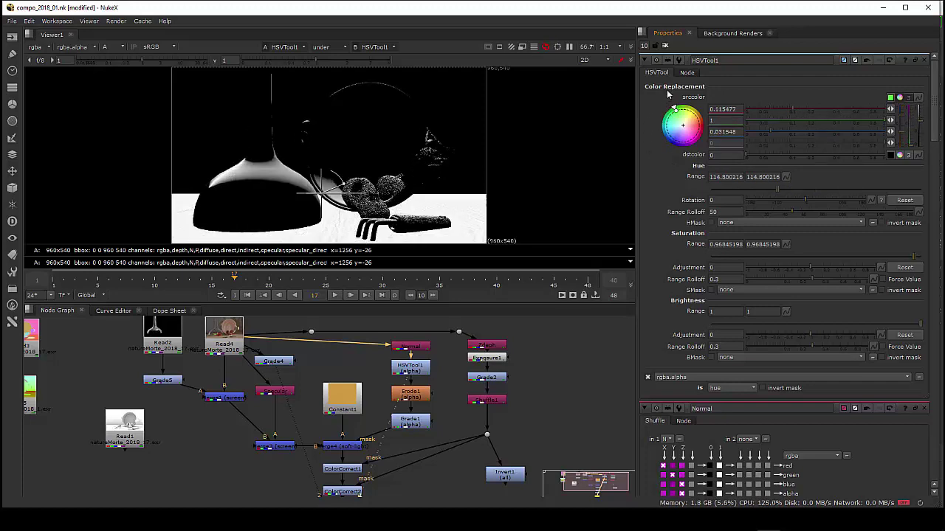
Step: Sweep HSVTool1's srccolor through green, red and blue before settling on yellow (hue range 53.94)
mouse_move(667, 110)
mouse_down()
mouse_move(668, 138)
mouse_move(700, 118)
mouse_move(732, 127)
mouse_up()
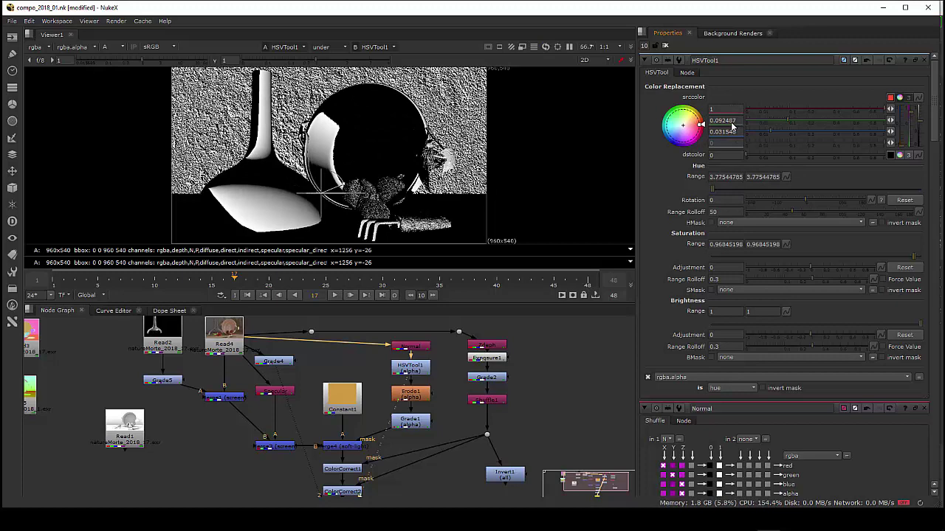
drag(700, 124, 674, 96)
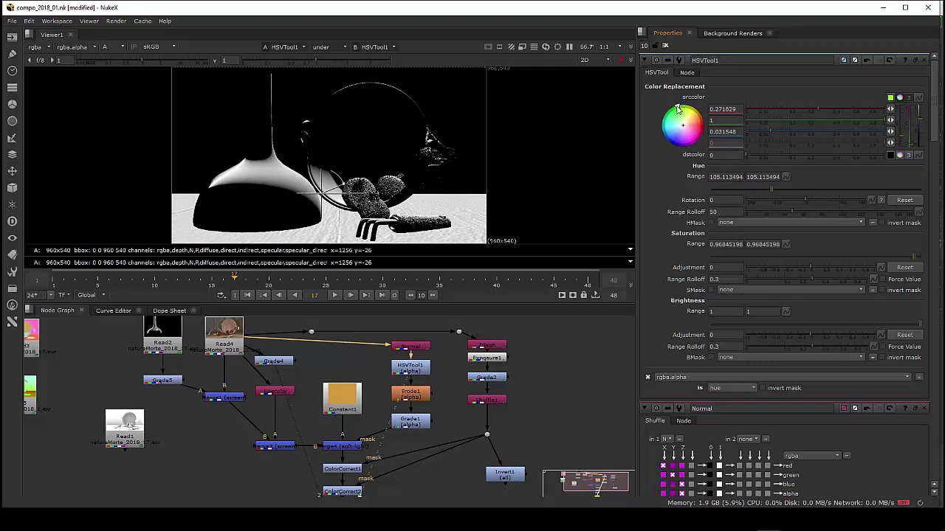
drag(674, 106, 677, 111)
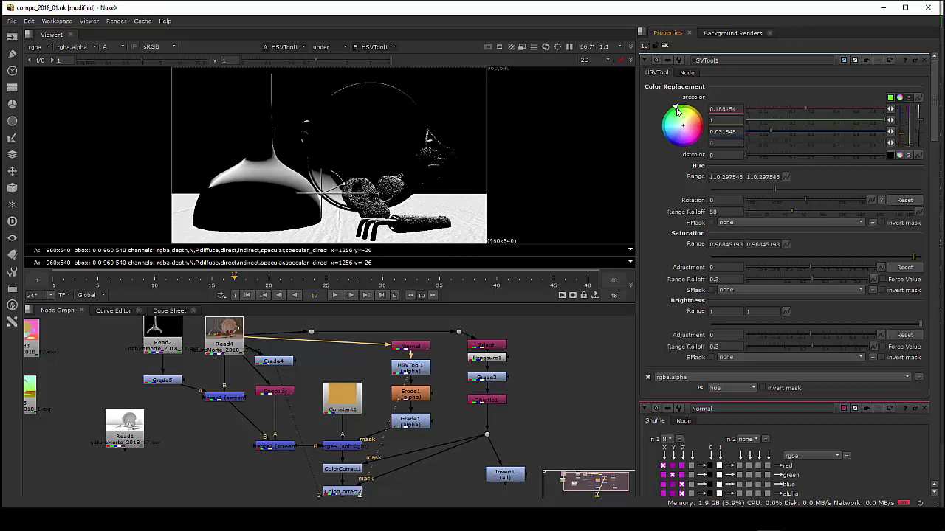
mouse_move(678, 110)
mouse_down()
mouse_move(710, 132)
mouse_move(663, 155)
mouse_up()
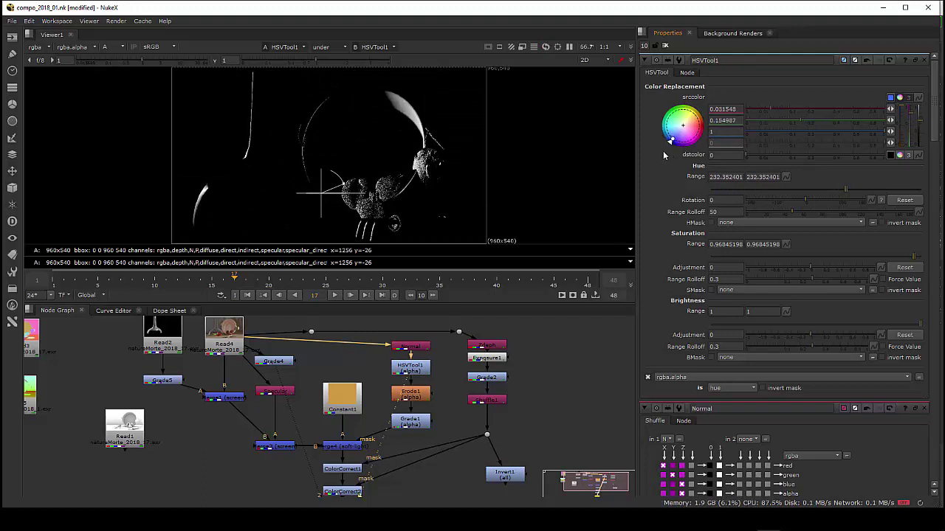
mouse_move(663, 155)
mouse_down()
mouse_move(694, 157)
mouse_move(709, 128)
mouse_move(692, 101)
mouse_move(701, 104)
mouse_up()
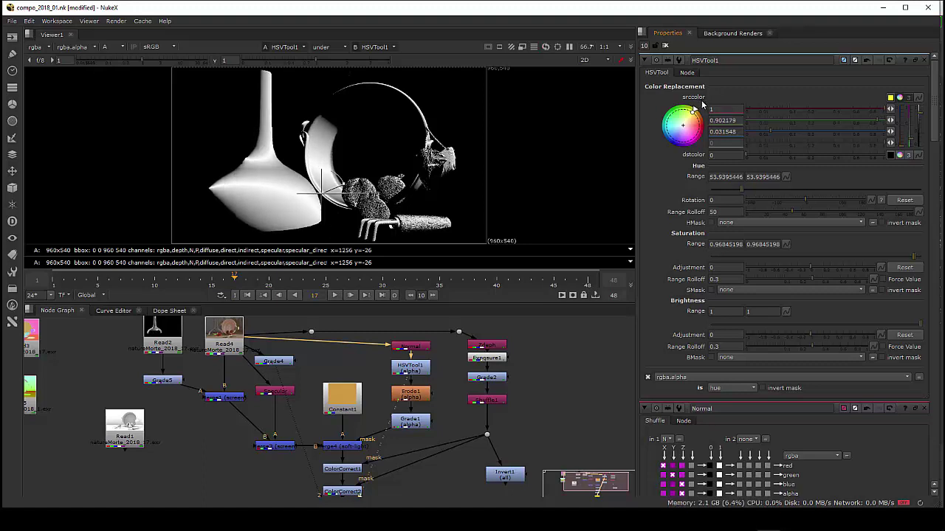
drag(701, 104, 697, 110)
click(412, 396)
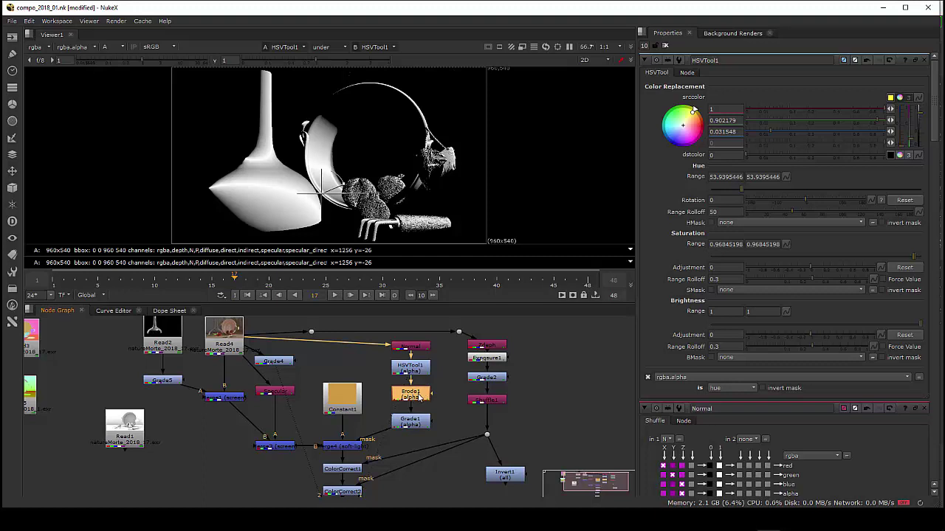
Step: View Erode1, the Grade1 matte and the soft-light Merge4 output in full RGB
key(1)
click(415, 398)
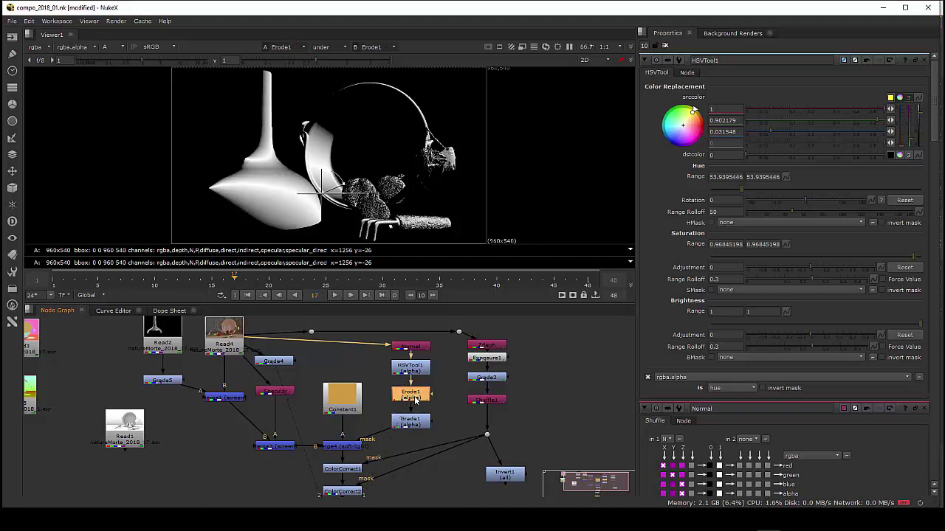
click(415, 426)
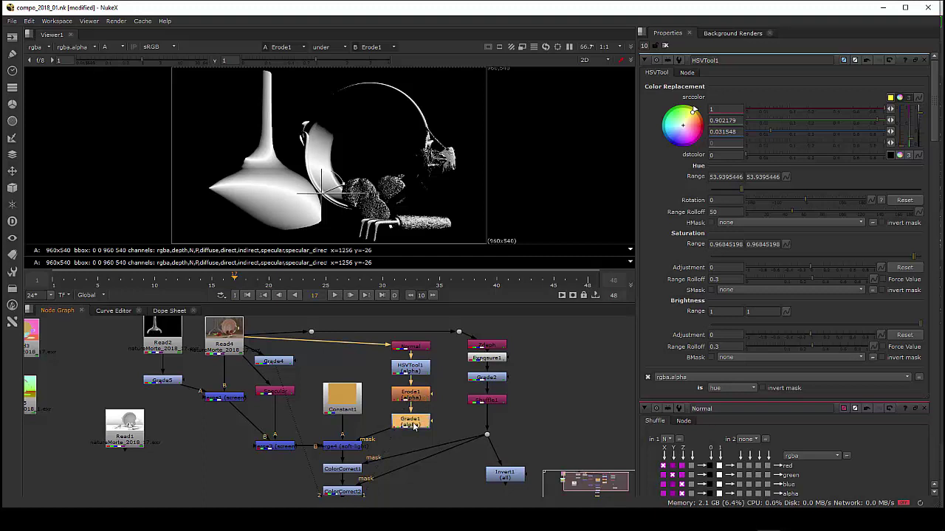
key(1)
click(353, 448)
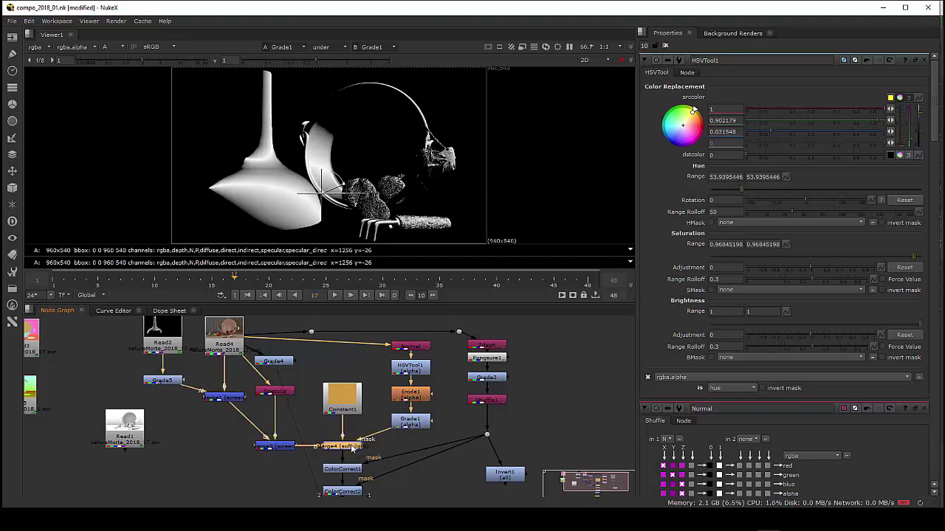
key(1)
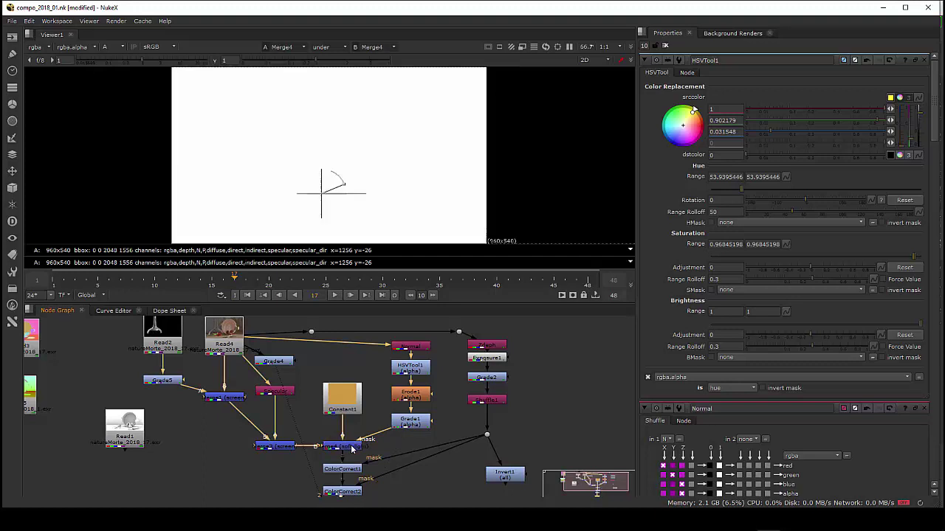
key(a)
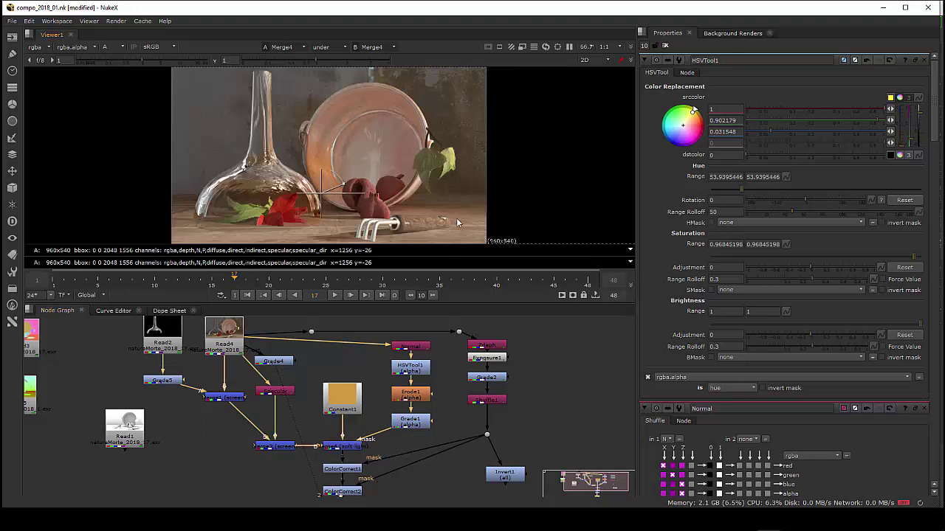
Step: Reconnect Merge4's mask input to the Grade1 matte and nudge Constant1 up
click(345, 405)
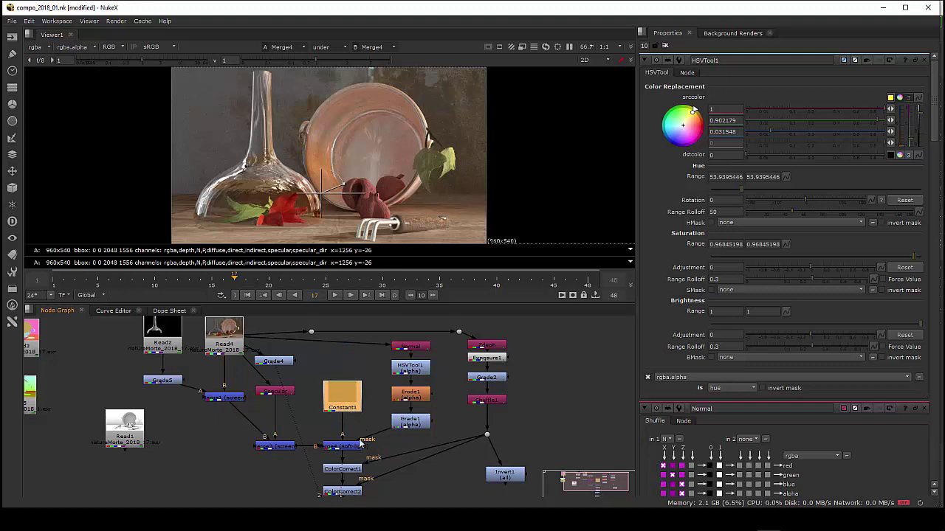
drag(362, 443, 368, 441)
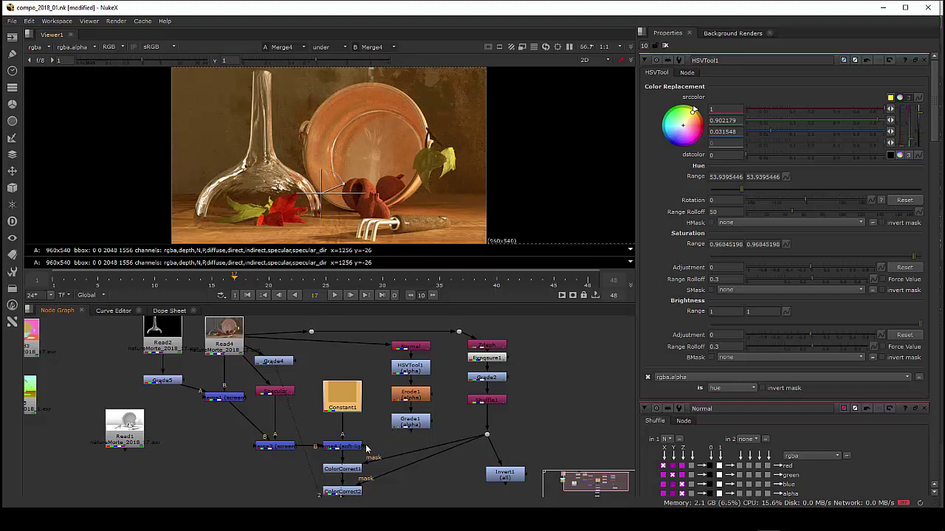
drag(366, 448, 411, 425)
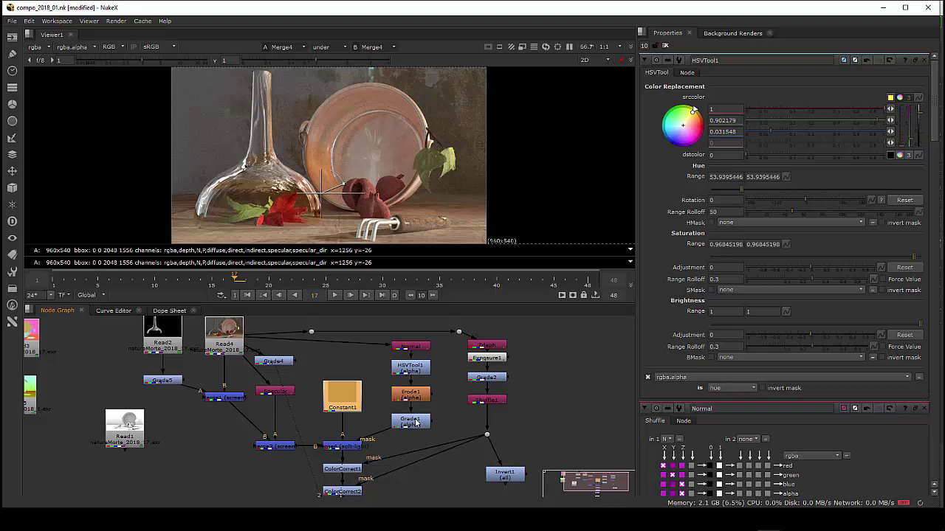
drag(349, 406, 344, 399)
Step: Change Constant1's colour to a softer orange of 0.806, 0.514, 0.240
double_click(343, 399)
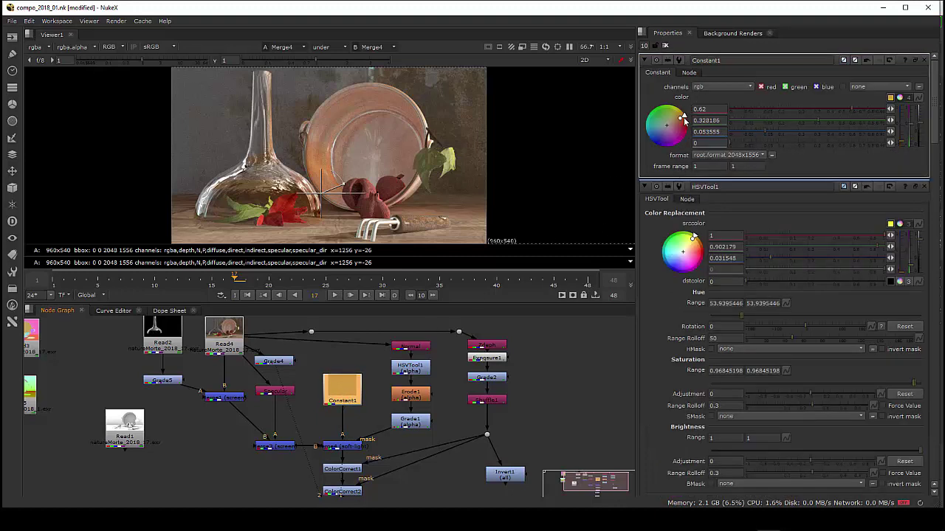
mouse_move(922, 126)
mouse_down()
mouse_move(921, 104)
mouse_move(917, 124)
mouse_up()
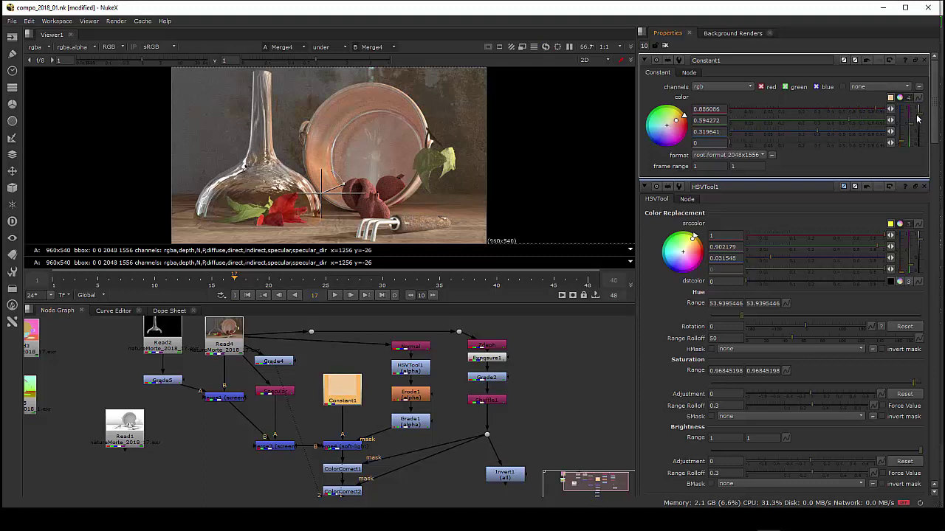
drag(918, 122, 919, 118)
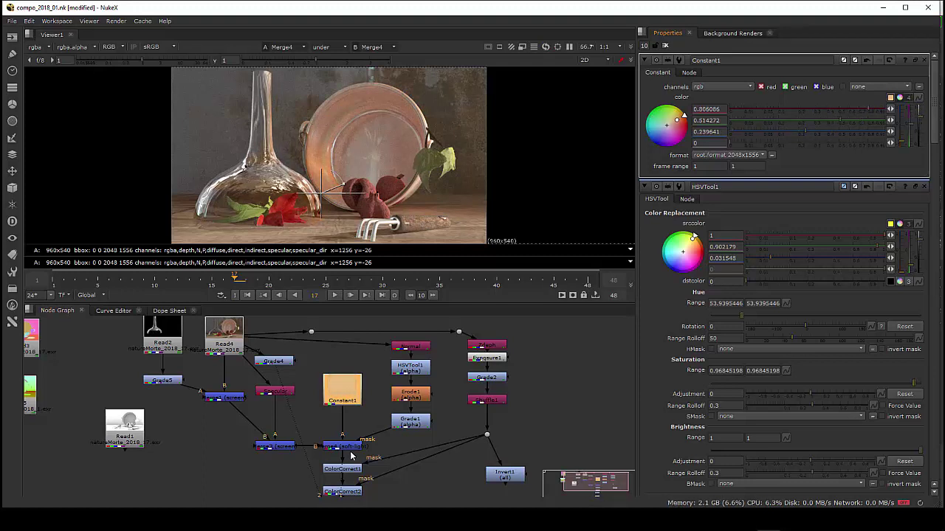
click(350, 447)
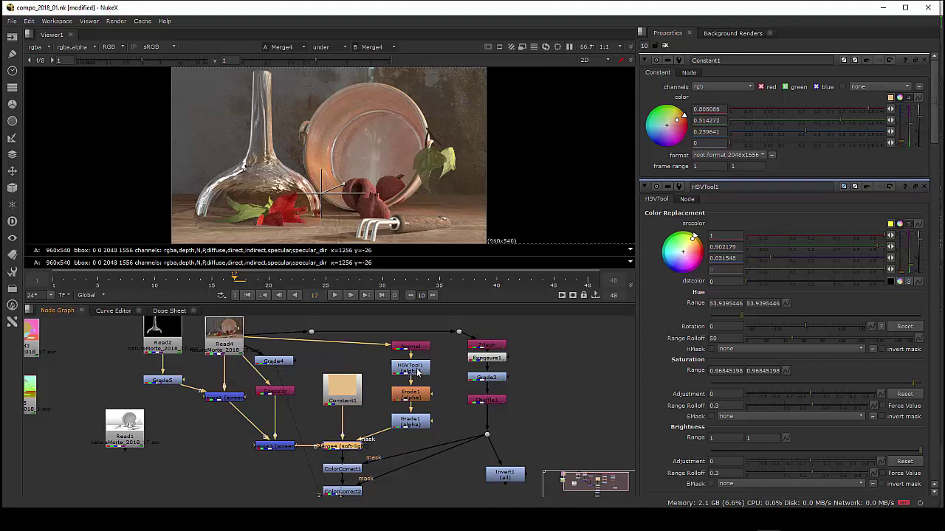
Step: Raise Grade1's gamma to 2.75 after trying lower values
click(412, 426)
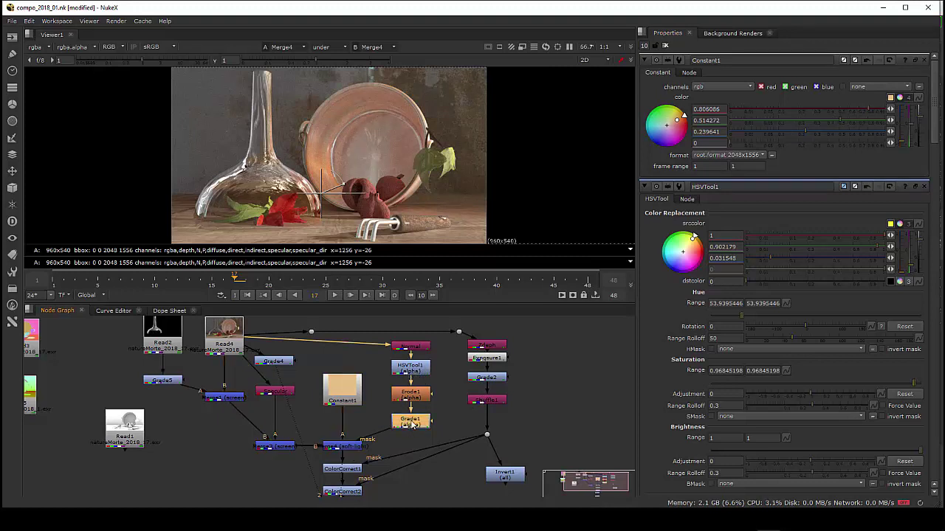
double_click(411, 425)
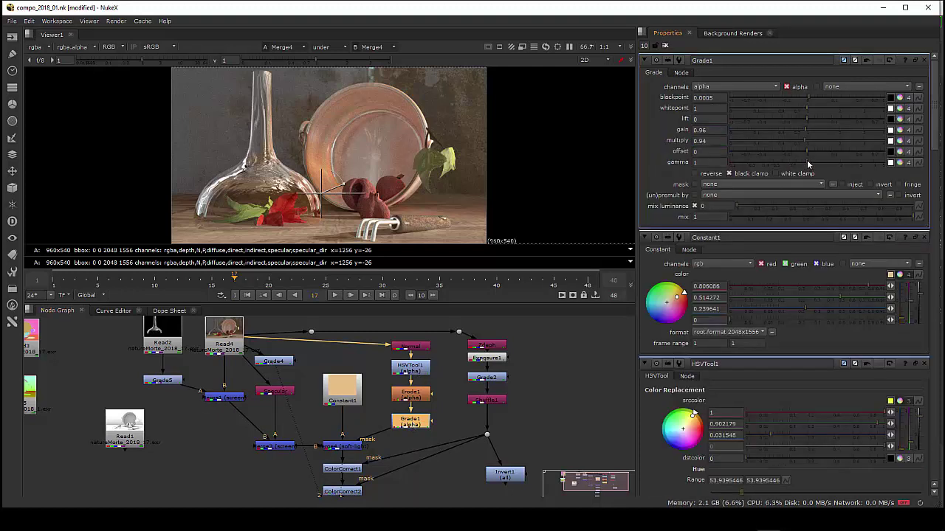
mouse_move(807, 164)
mouse_down()
mouse_move(766, 168)
mouse_move(780, 170)
mouse_up()
click(755, 169)
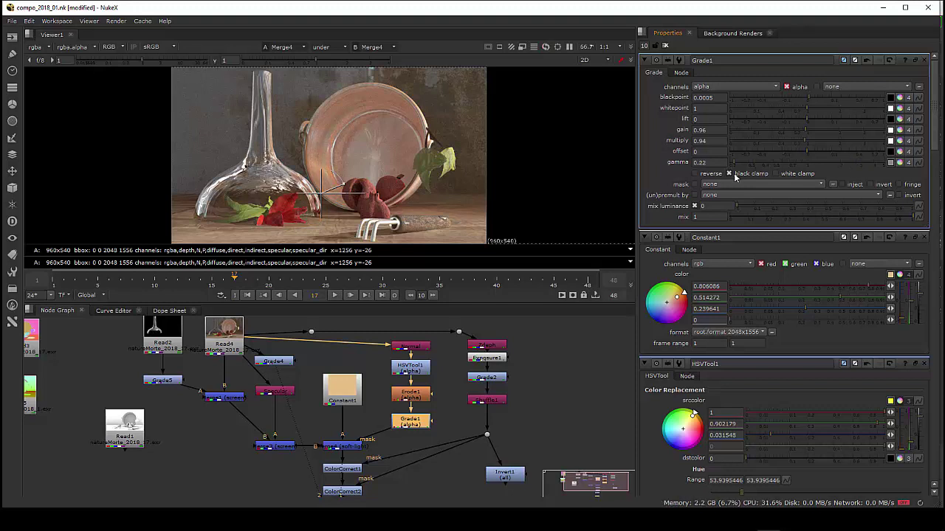
drag(741, 175, 856, 170)
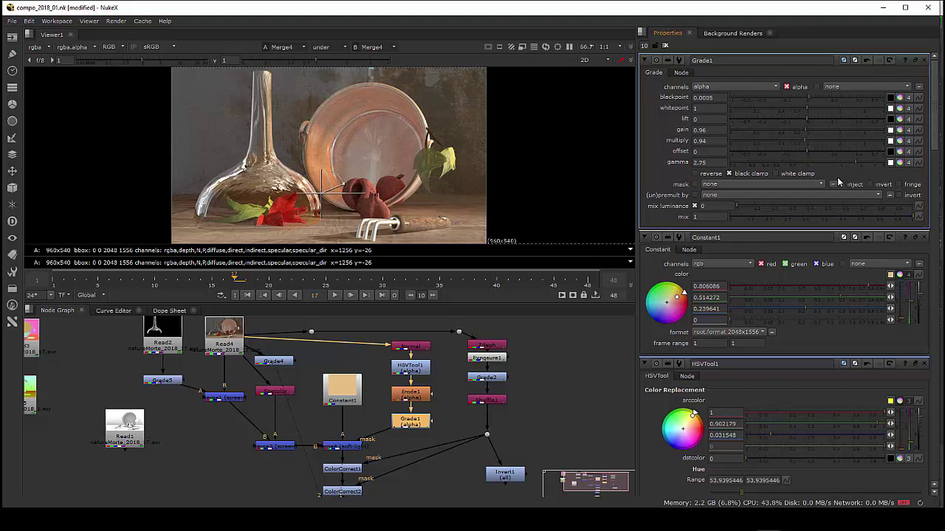
click(352, 447)
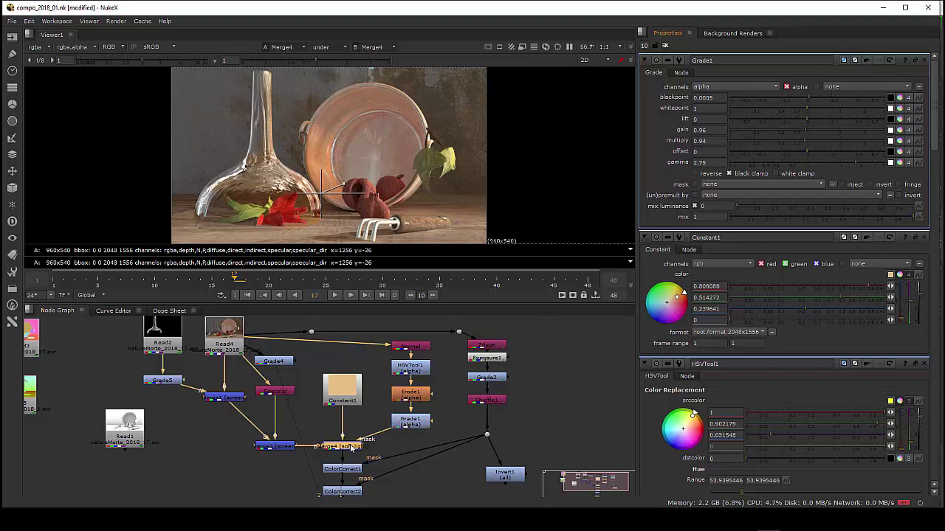
middle_drag(376, 403, 366, 389)
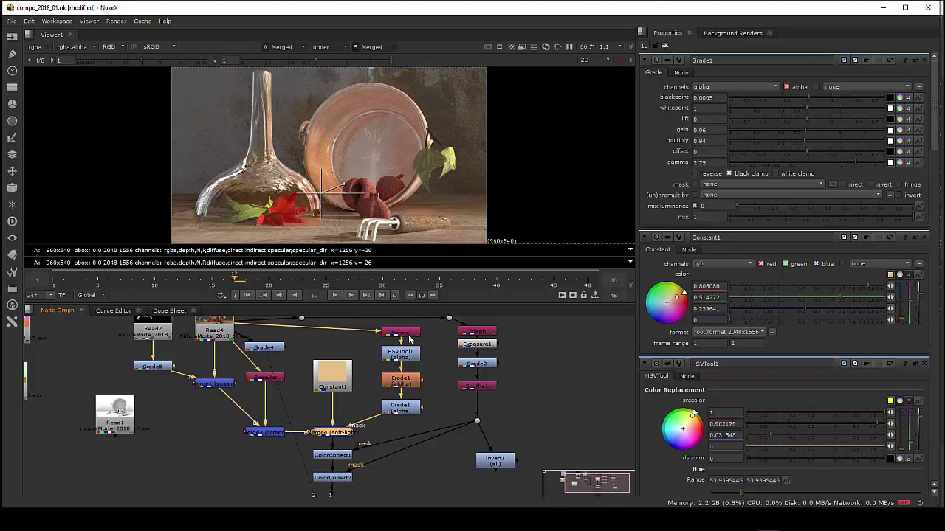
Step: Disable both ColorCorrect1 and ColorCorrect2 nodes
middle_drag(342, 462, 364, 467)
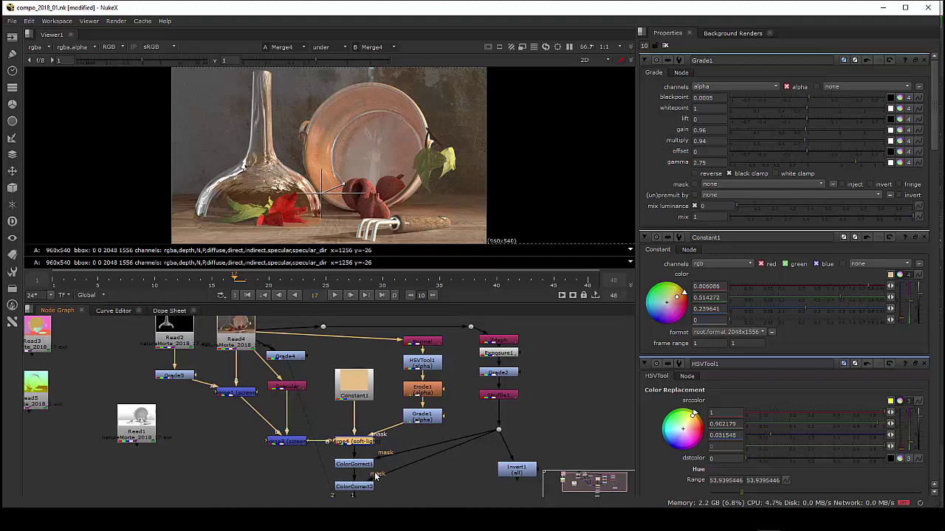
click(361, 463)
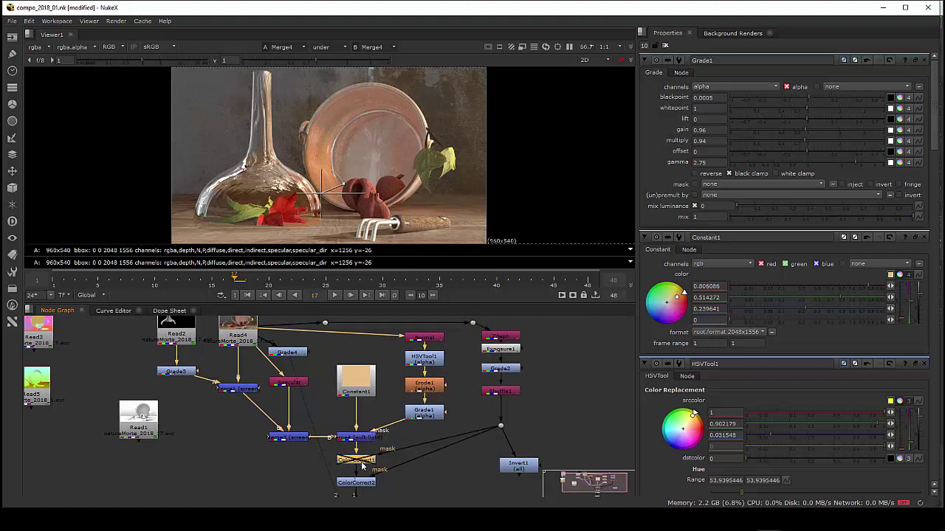
shift+click(362, 483)
key(d)
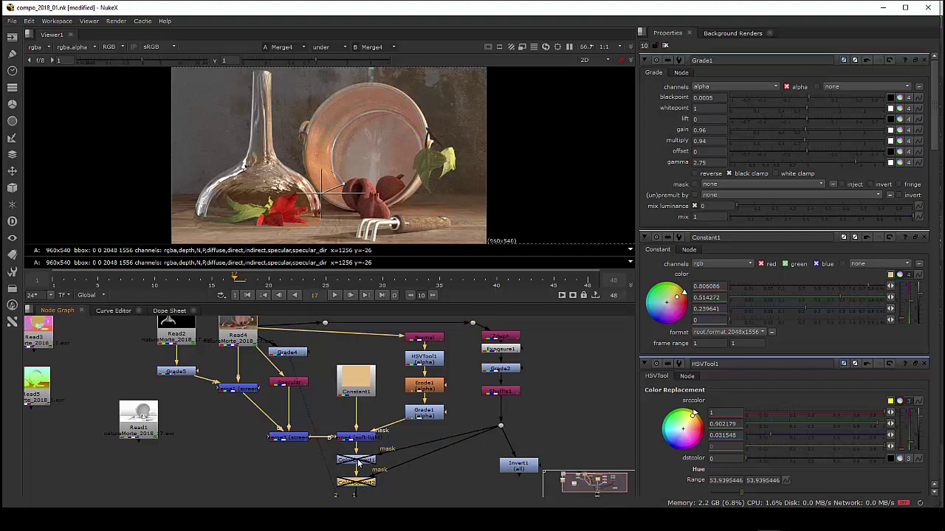
click(359, 463)
Step: Set the Zdeph shuffle's input layer to depth and view its output
click(506, 338)
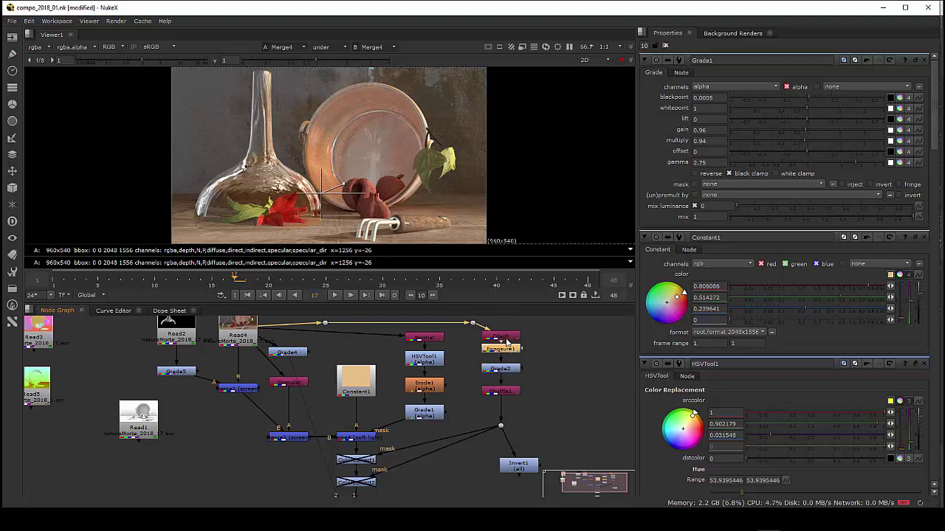
double_click(506, 338)
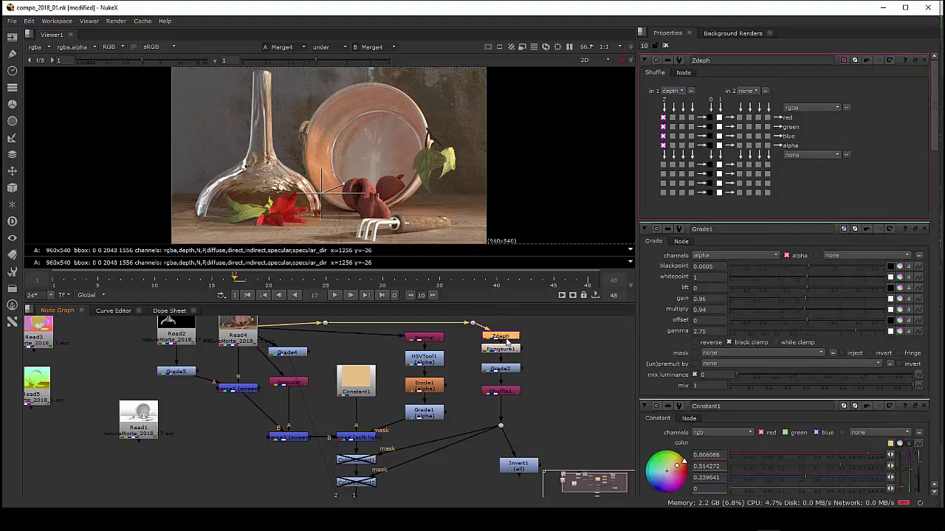
click(674, 91)
click(680, 138)
click(507, 351)
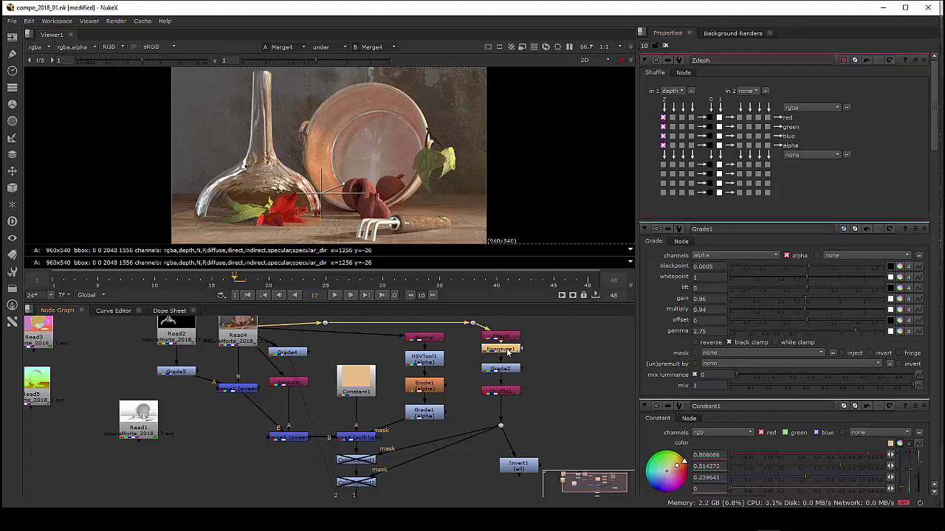
click(511, 338)
key(1)
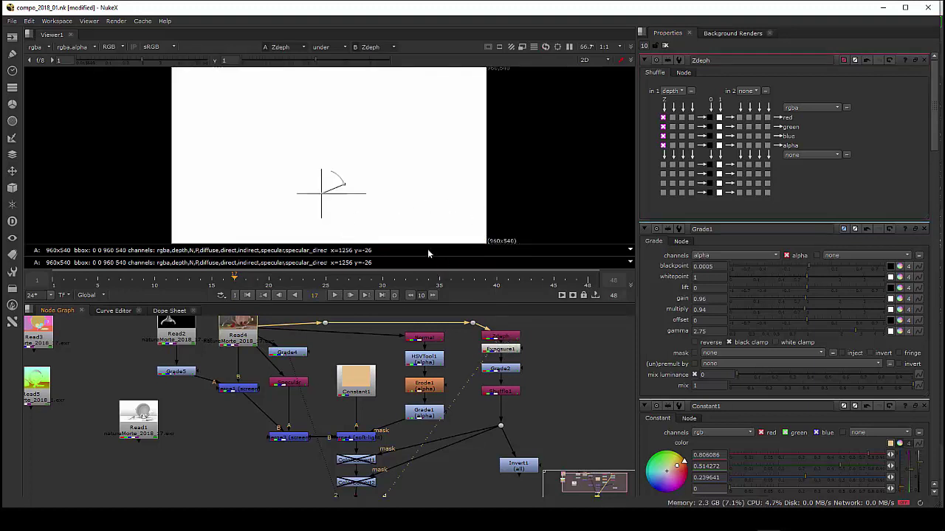
Step: View Exposure1, Grade2 and the Shuffle1 depth matte in turn, then ColorCorrect1's colour image
click(507, 354)
key(1)
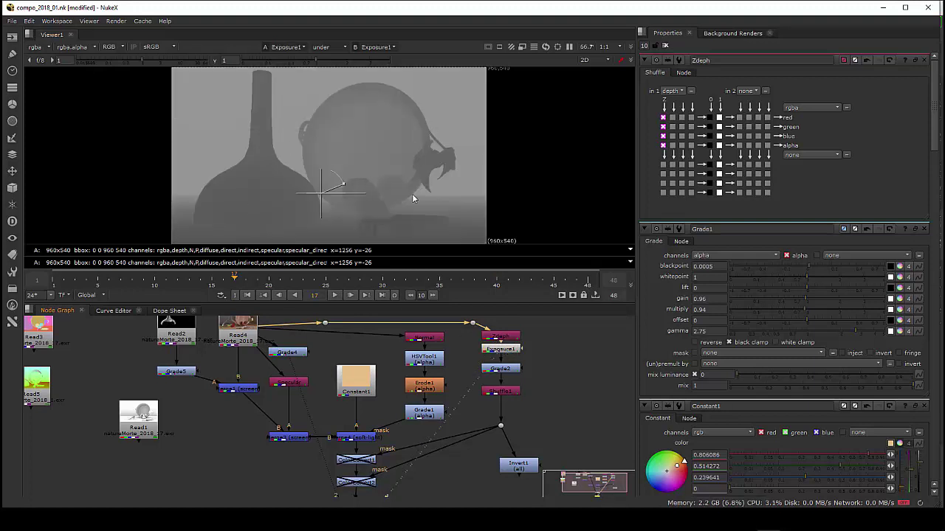
click(509, 369)
key(1)
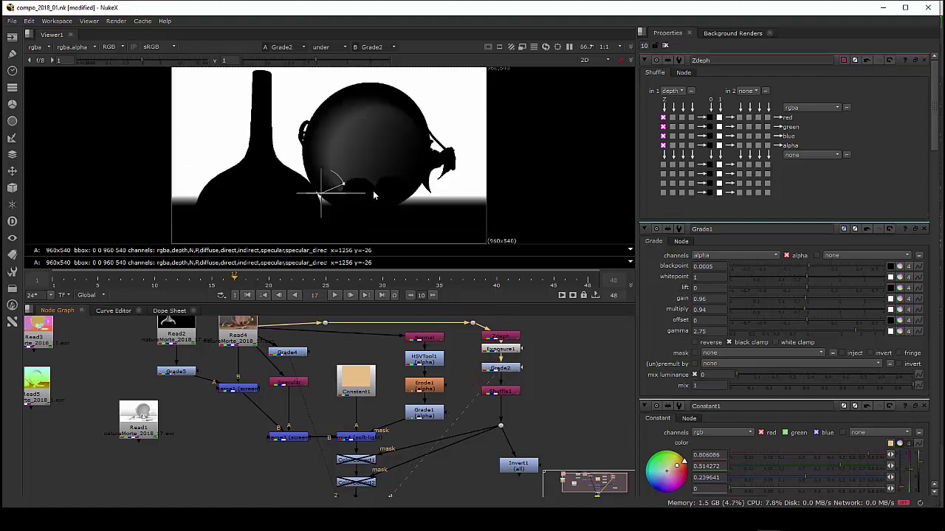
click(503, 392)
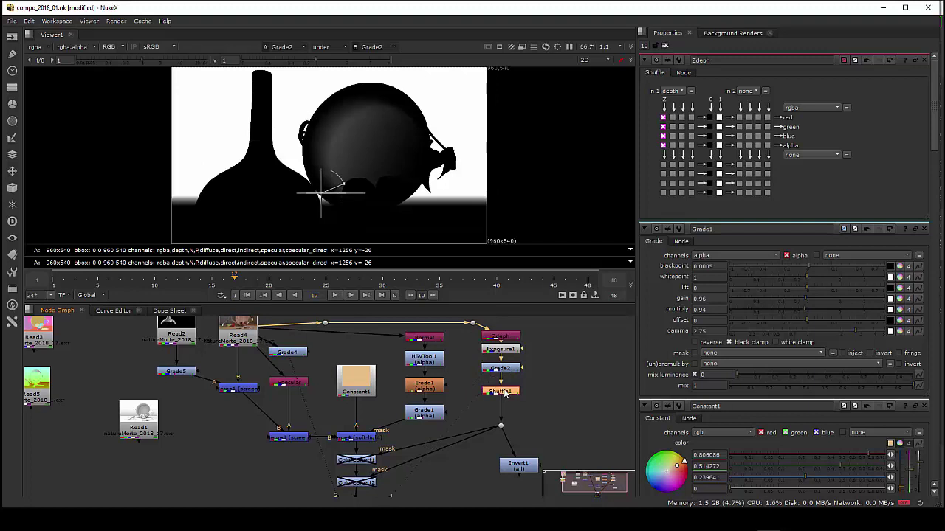
key(1)
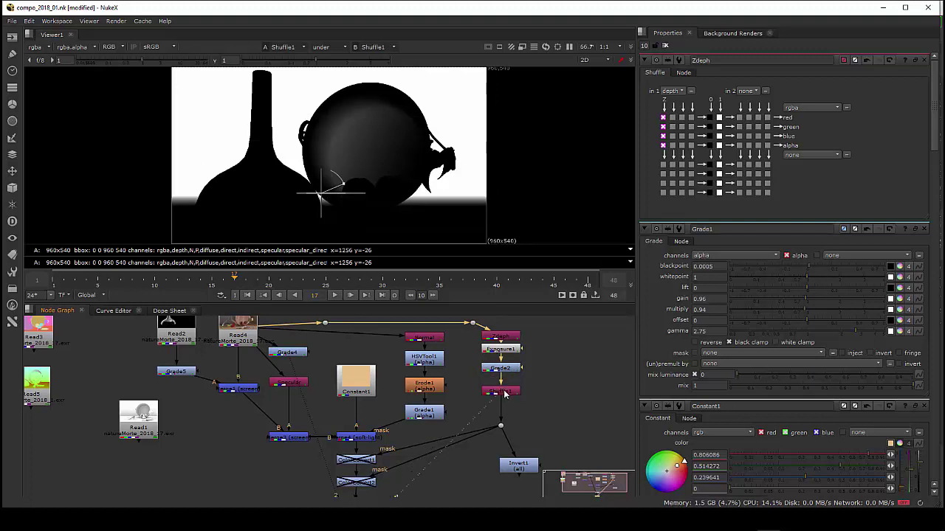
middle_drag(396, 470, 417, 405)
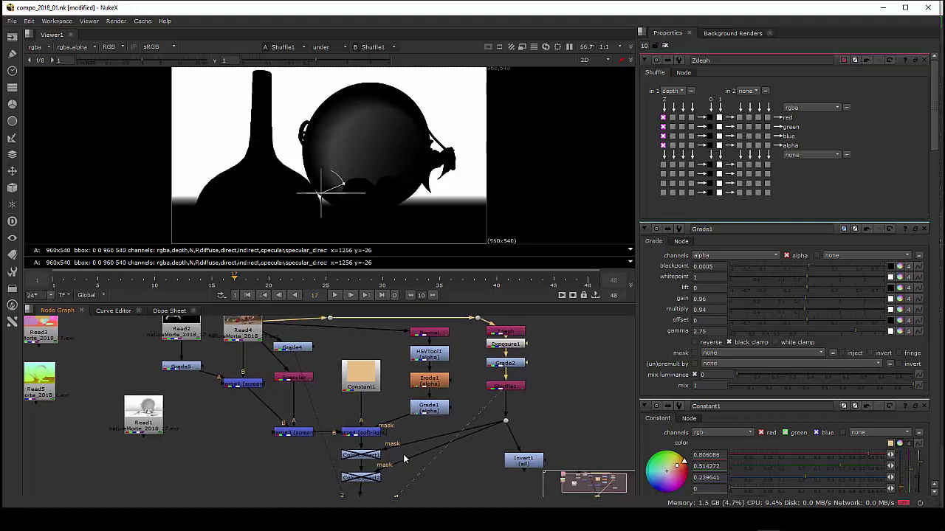
click(377, 397)
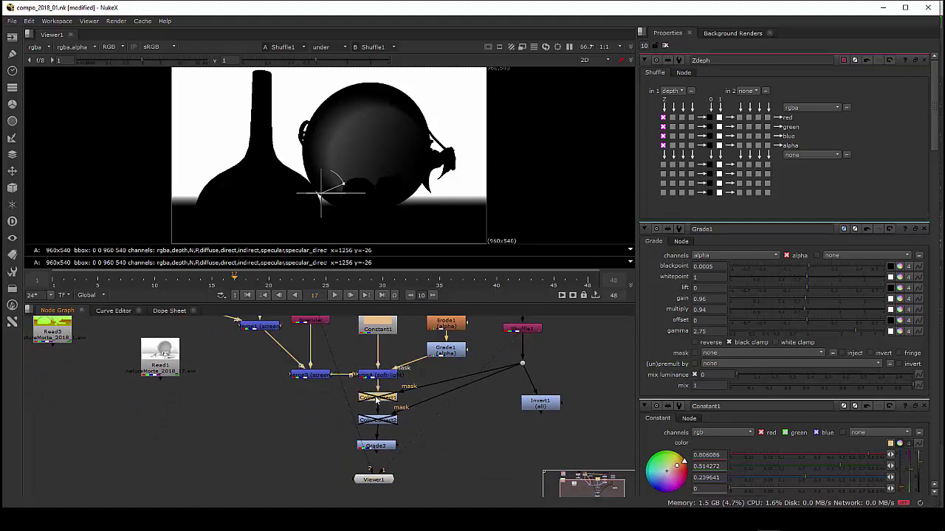
key(1)
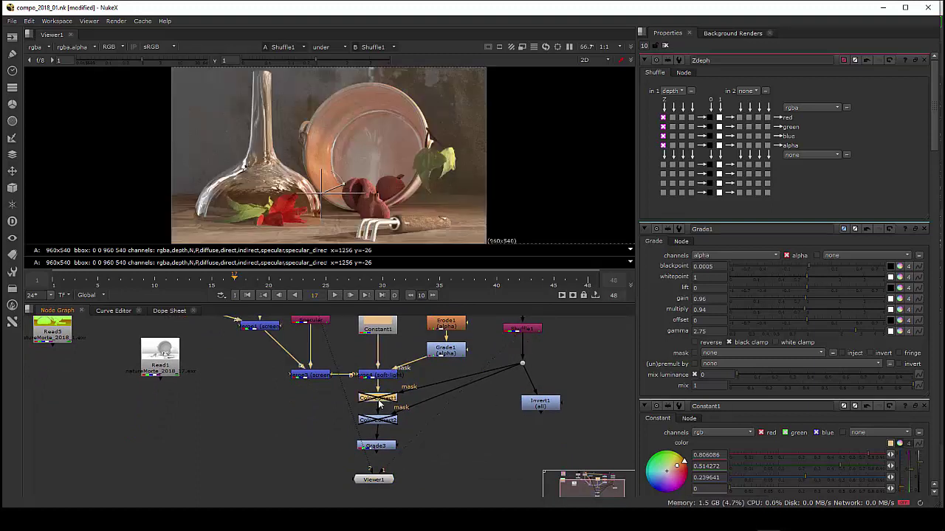
Step: Pull ColorCorrect1's master saturation down from 2.85 to about 0.48 to mute the colours
click(380, 399)
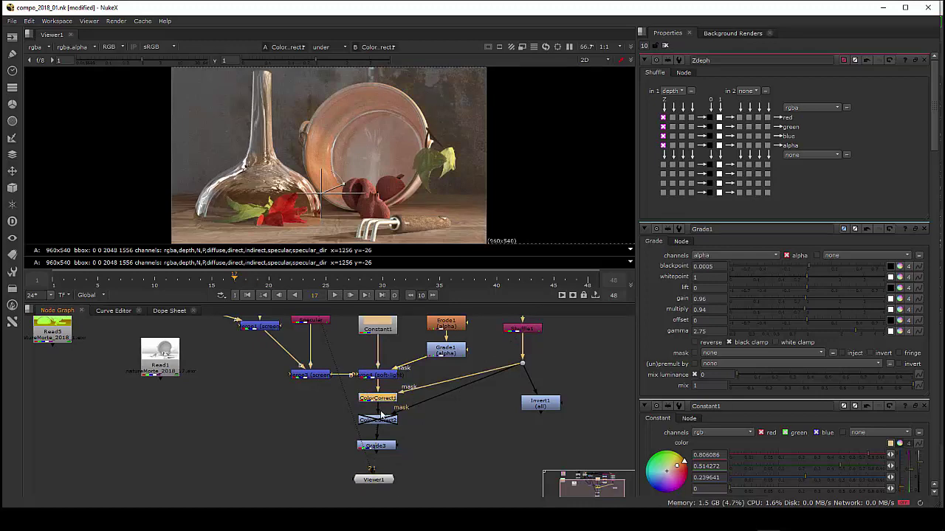
middle_drag(383, 401, 359, 435)
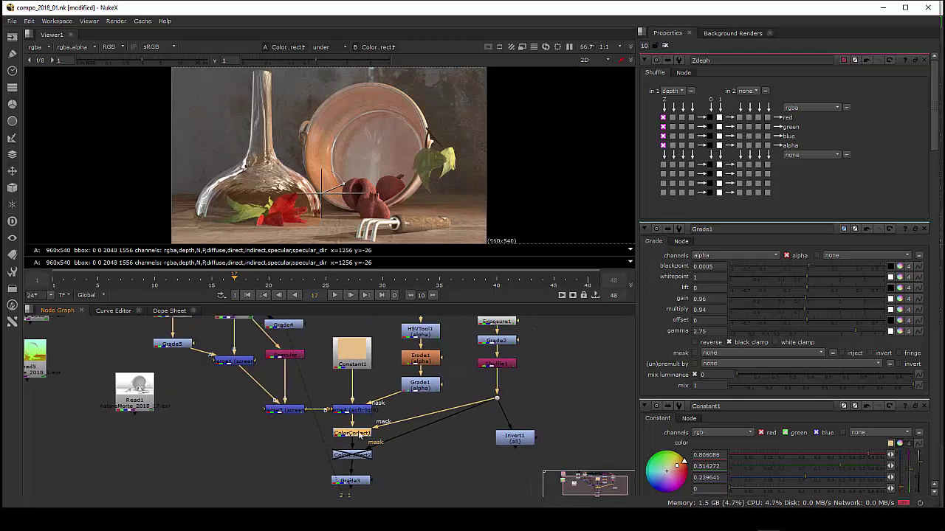
double_click(360, 434)
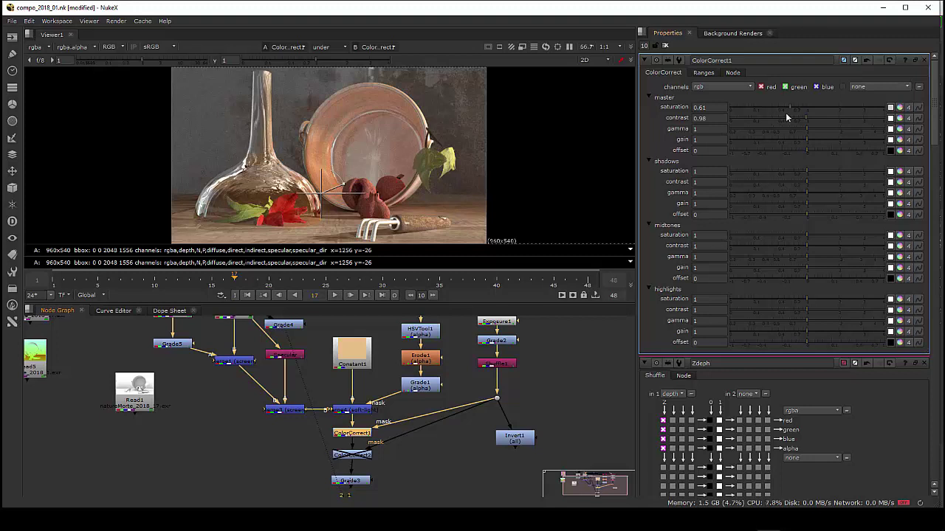
mouse_move(785, 113)
mouse_down()
mouse_move(719, 107)
mouse_move(797, 105)
mouse_up()
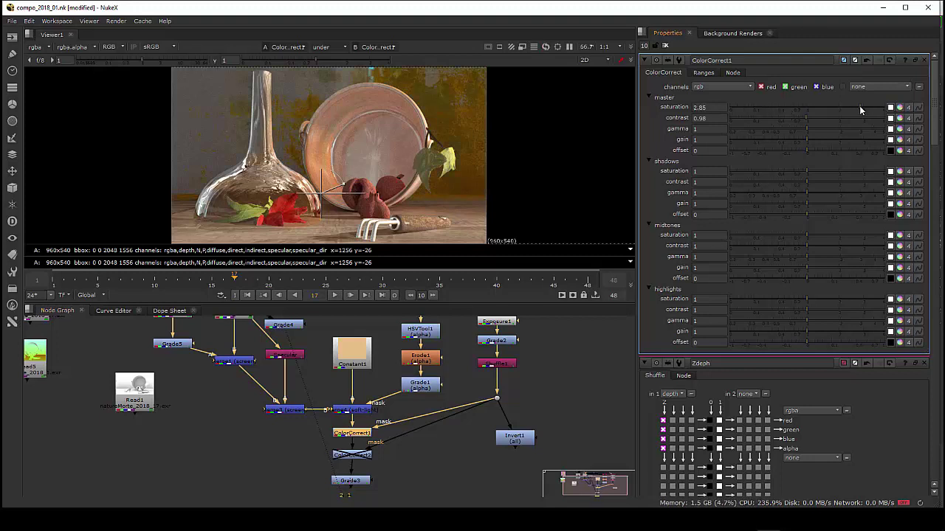
drag(859, 109, 835, 112)
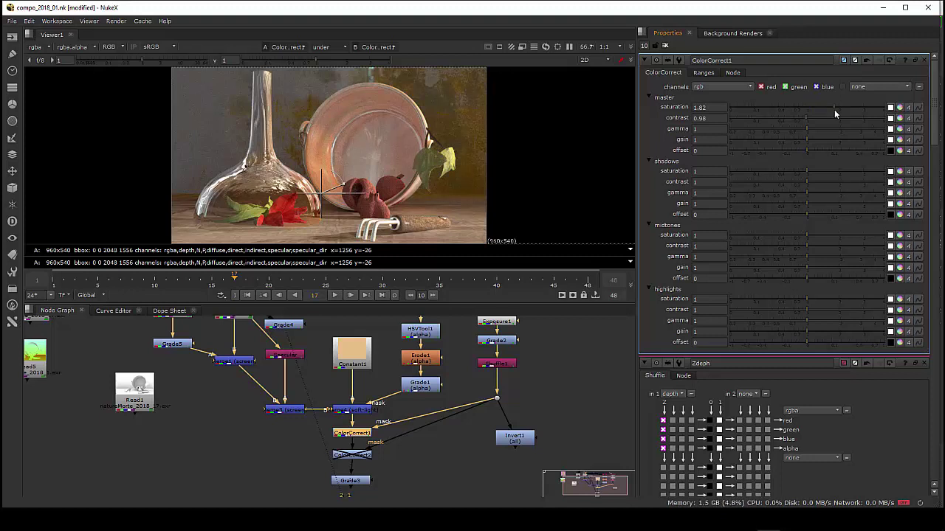
drag(833, 109, 831, 110)
mouse_move(830, 109)
mouse_down()
mouse_move(753, 113)
mouse_move(784, 113)
mouse_up()
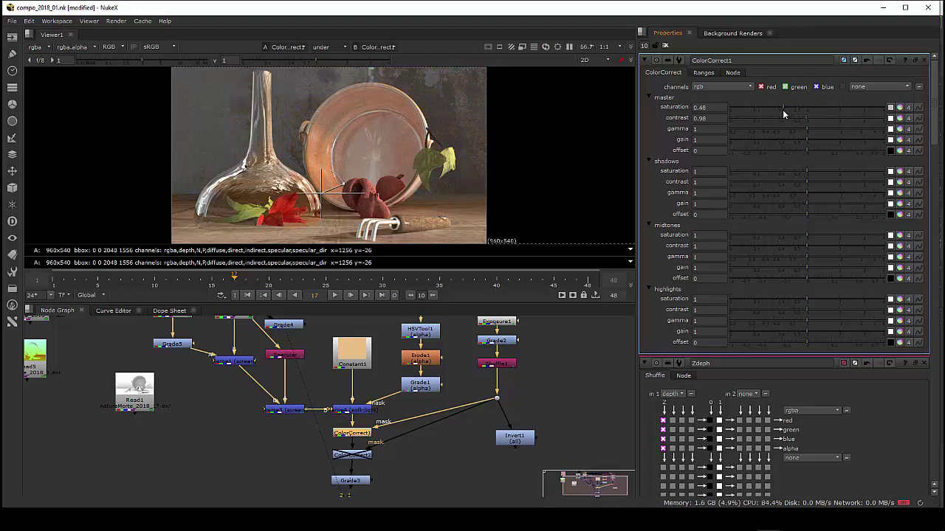
click(359, 455)
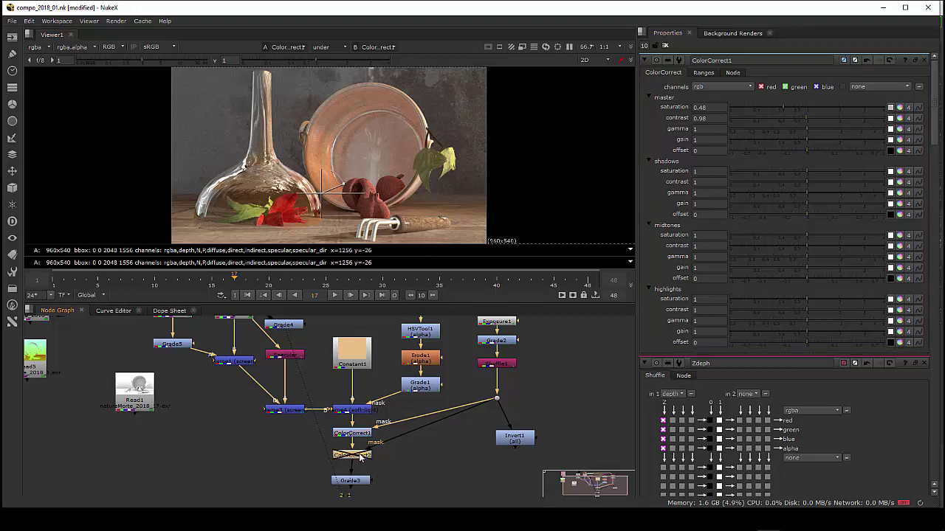
Step: Re-enable ColorCorrect2 and set its master gain to a cool blue 0.682, 0.995, 1.622
key(d)
double_click(360, 456)
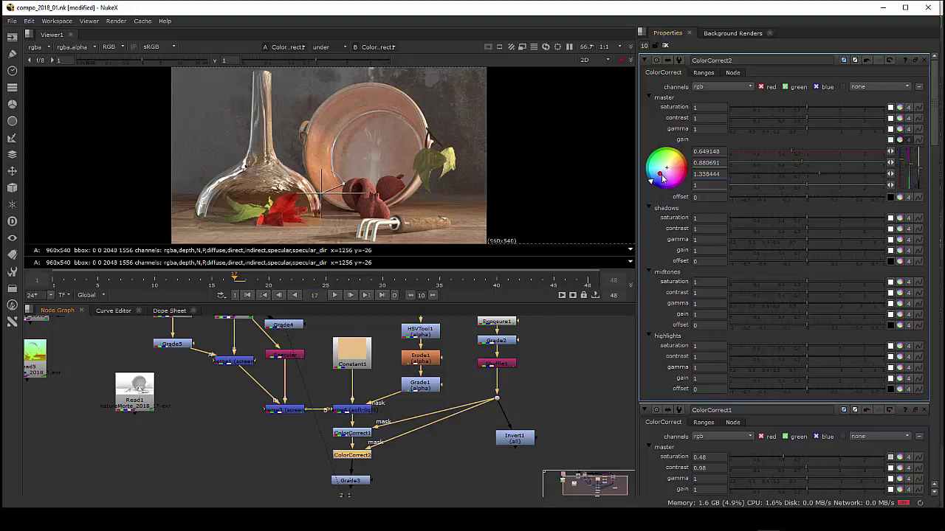
drag(663, 177, 642, 193)
key(d)
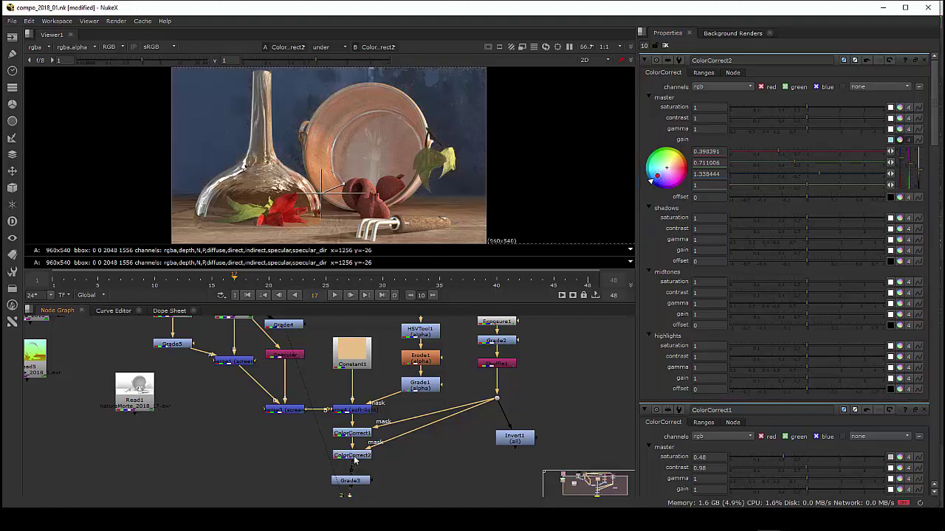
mouse_move(668, 179)
mouse_down()
mouse_move(921, 167)
mouse_move(921, 151)
mouse_move(919, 177)
mouse_up()
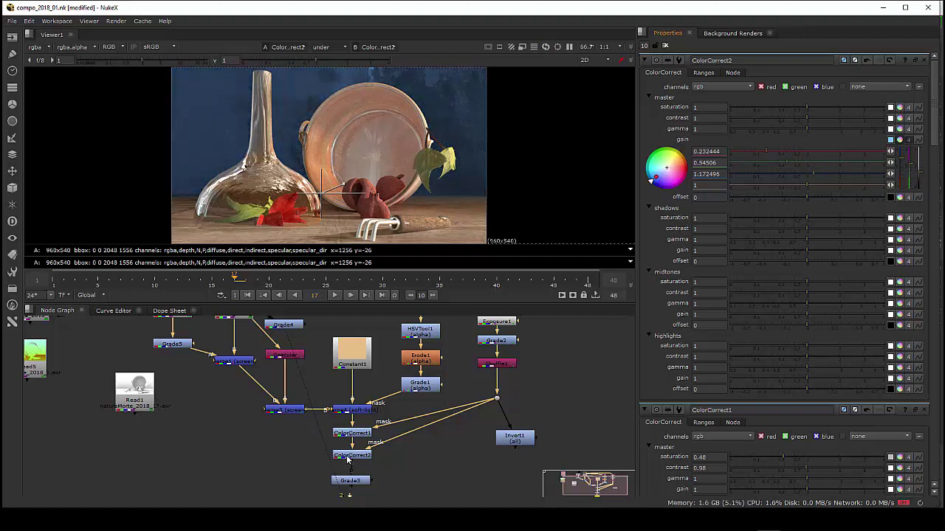
drag(369, 447, 497, 401)
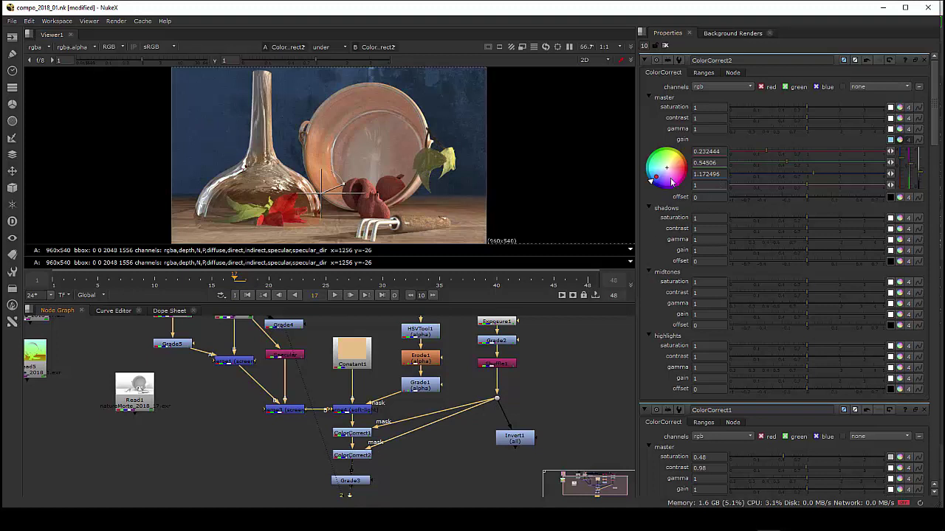
drag(921, 177, 922, 168)
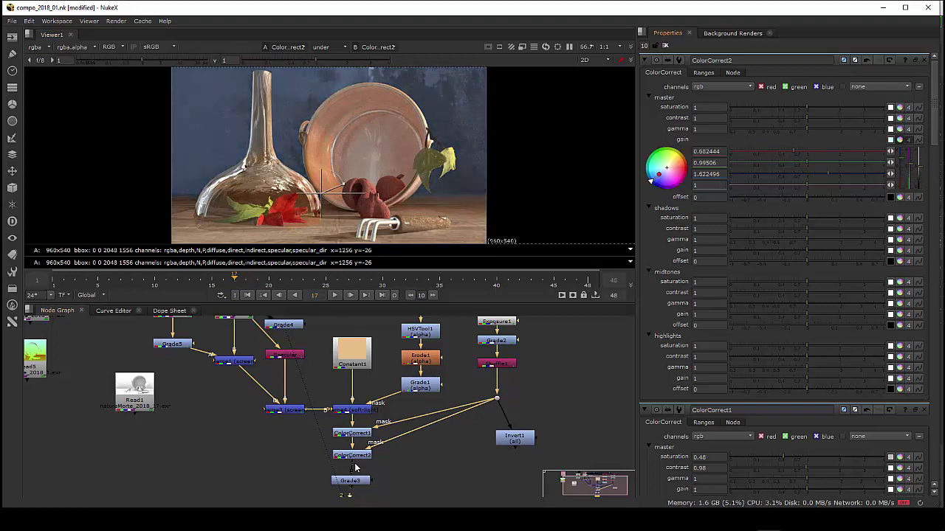
Step: View the final Grade3 output and nudge the Grade3 node into place
drag(357, 485, 362, 486)
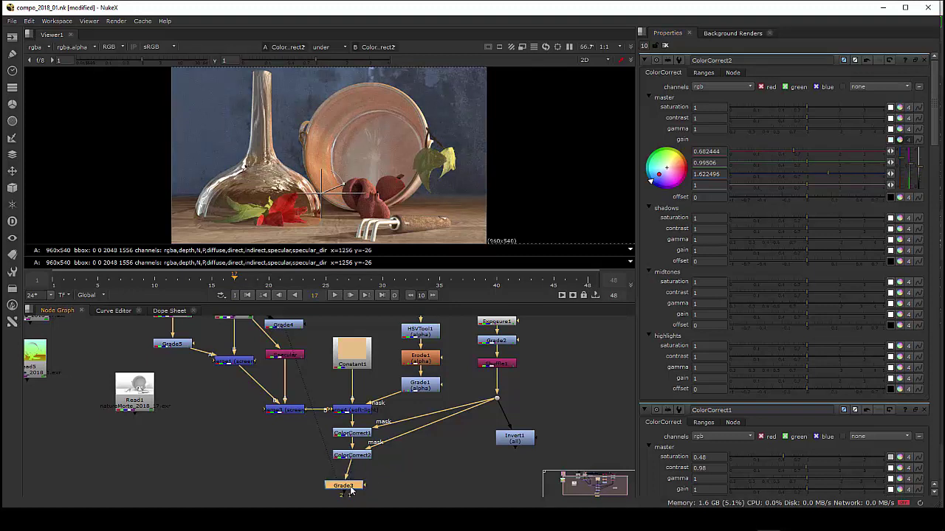
key(1)
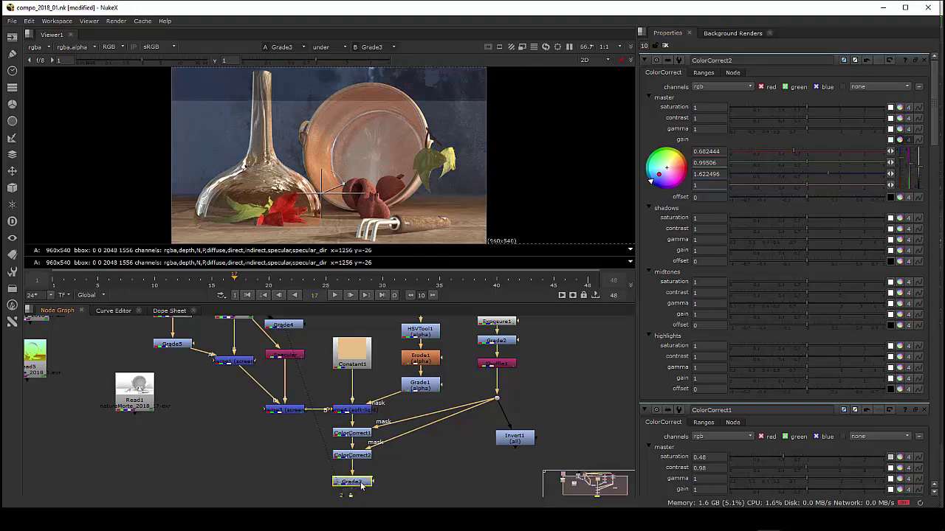
drag(356, 486, 357, 480)
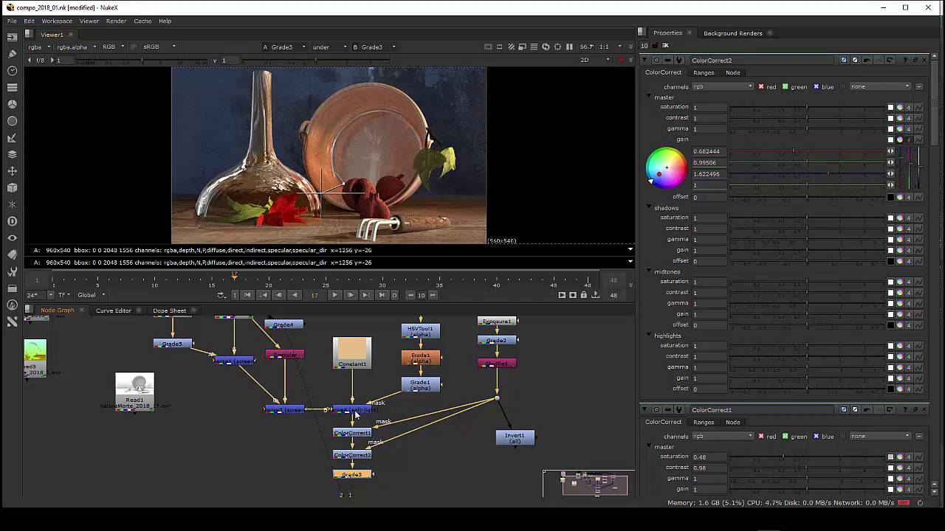
Step: Pan around the node tree to review it, nudging the Grade2 node slightly
scroll(369, 413, up, 2)
scroll(369, 402, up, 2)
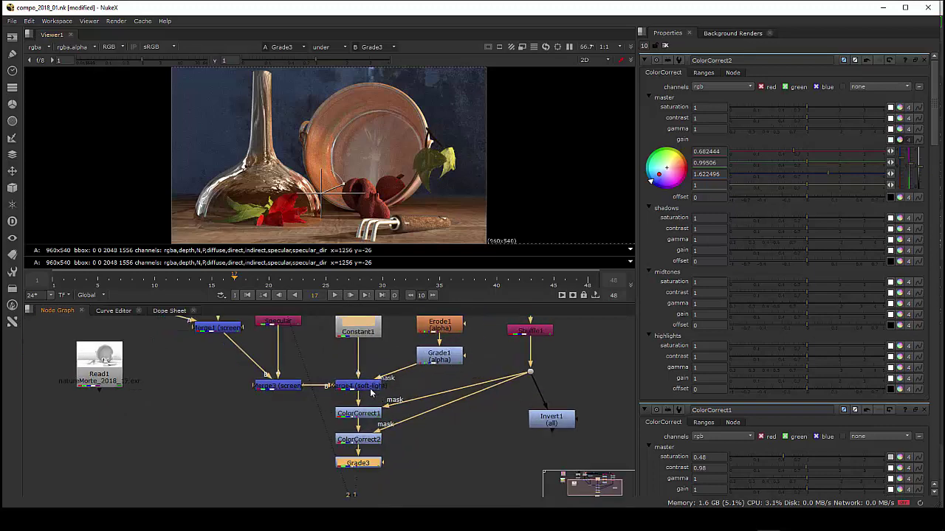
middle_drag(371, 393, 366, 406)
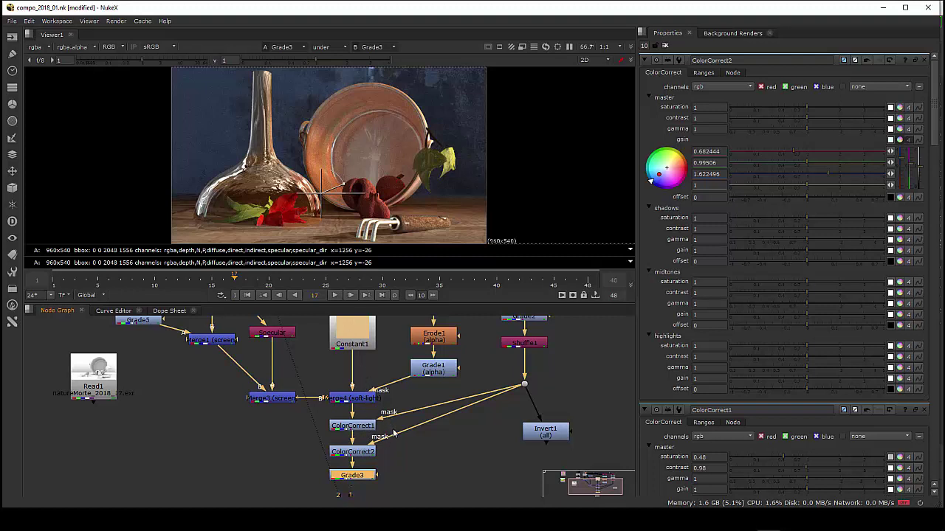
middle_drag(393, 435, 371, 464)
scroll(378, 456, down, 2)
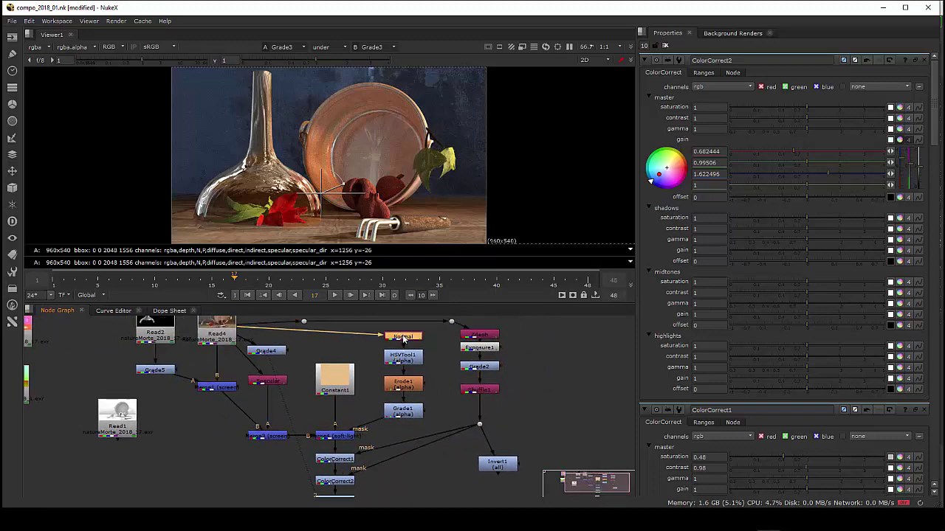
click(478, 347)
drag(480, 369, 479, 374)
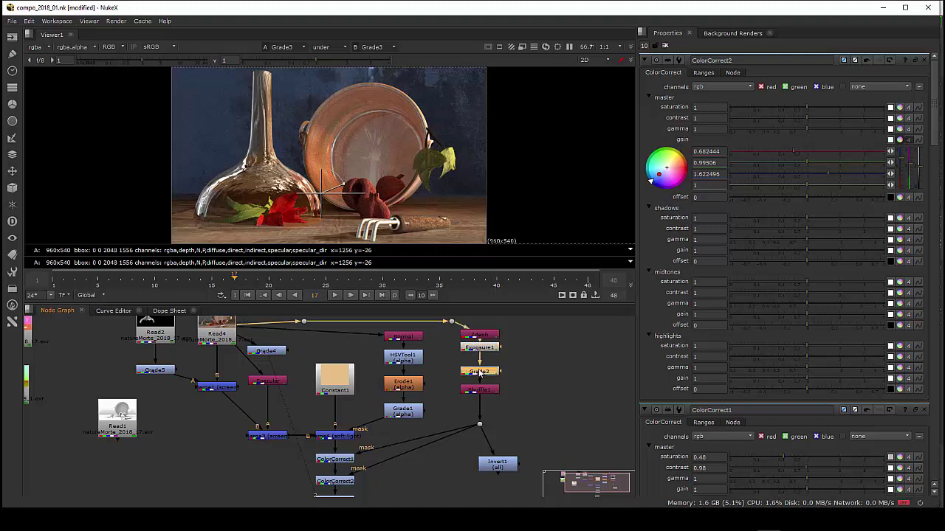